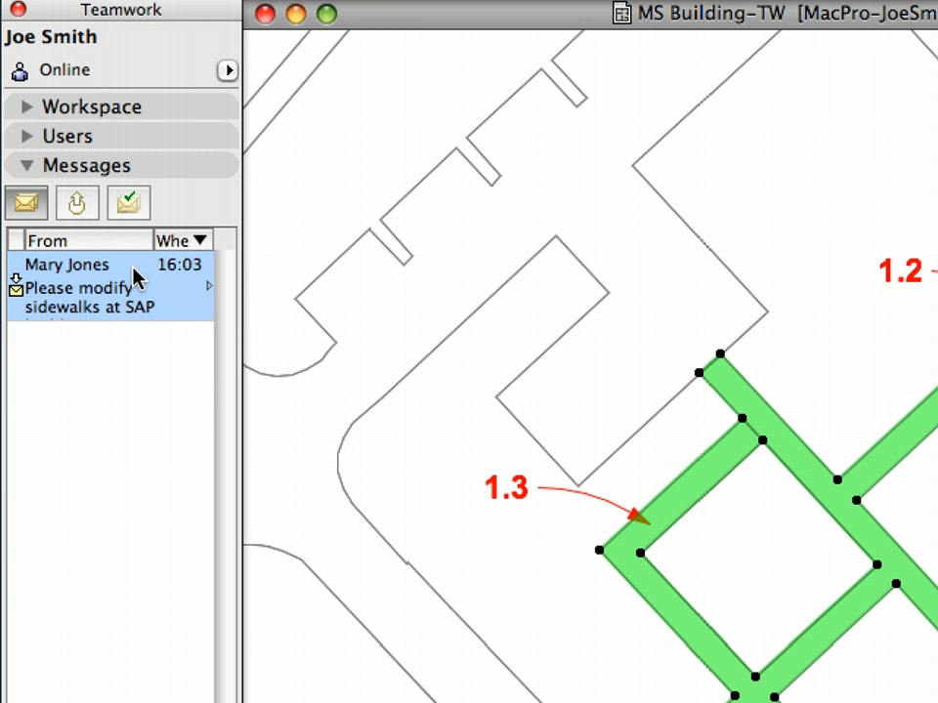
Step: Move the received message about the SAP sidewalks to the completed messages
right_click(128, 276)
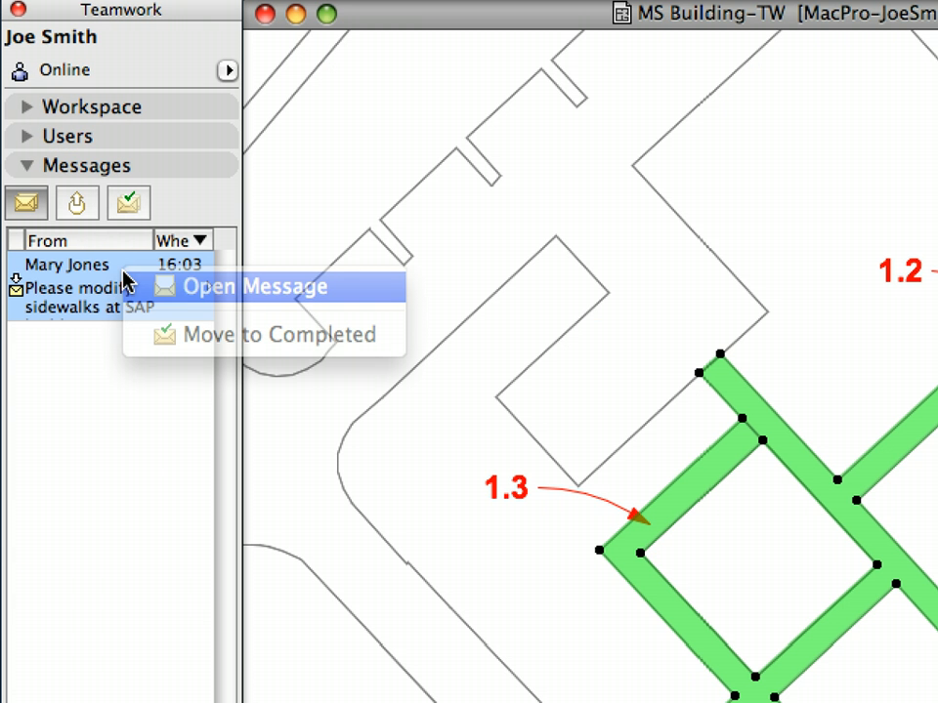
left_click(206, 348)
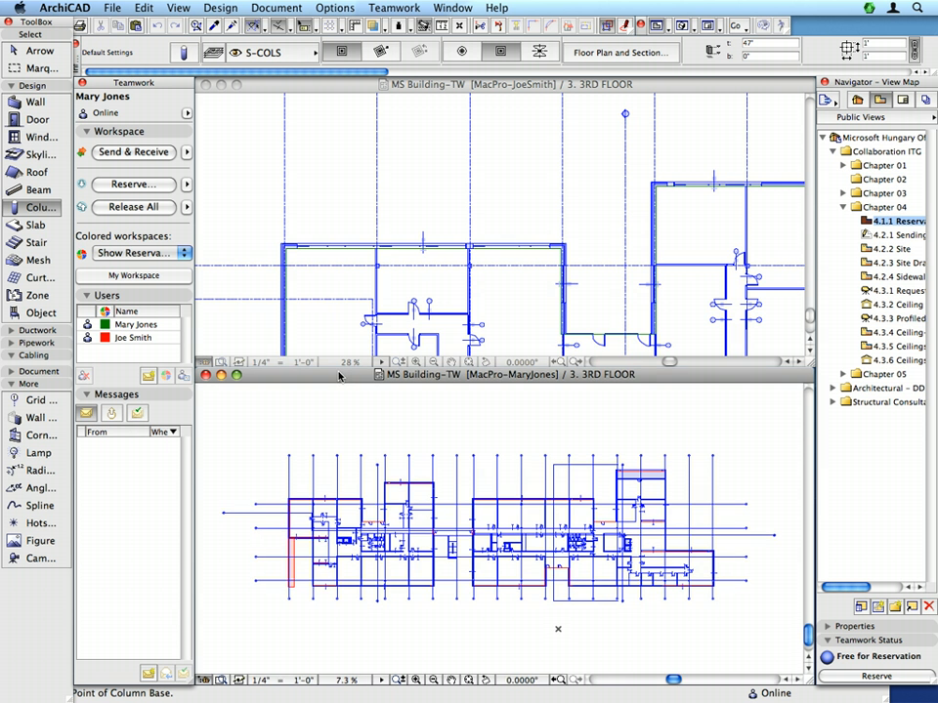
Step: Reposition and enlarge the message sender's 3rd floor project window, and open the saved view 4.2.1 Sending Messages
left_click_drag(634, 659, 634, 34)
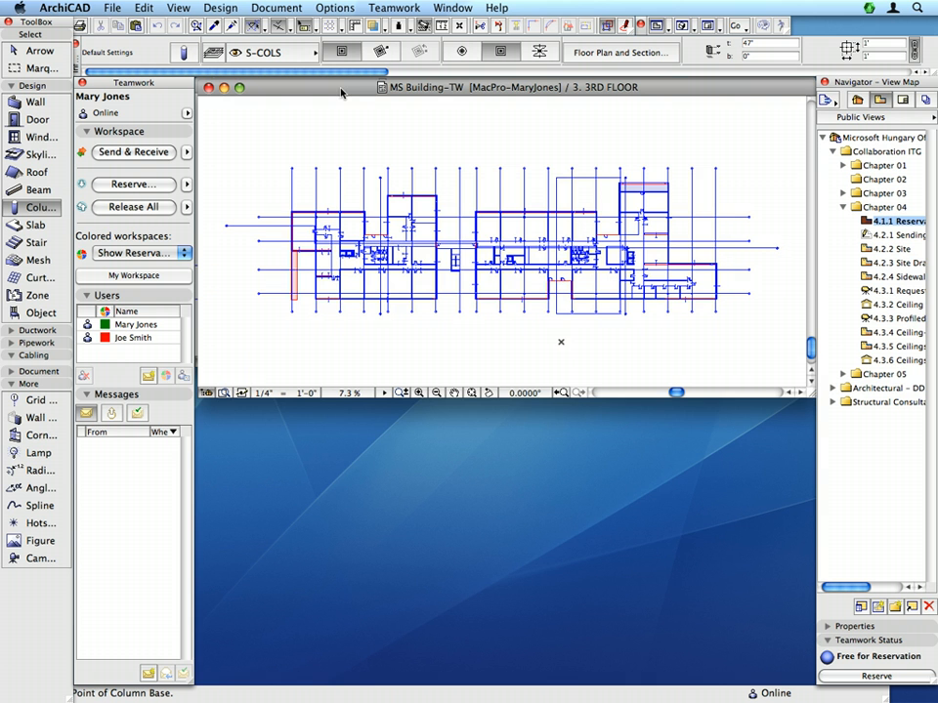
left_click(239, 87)
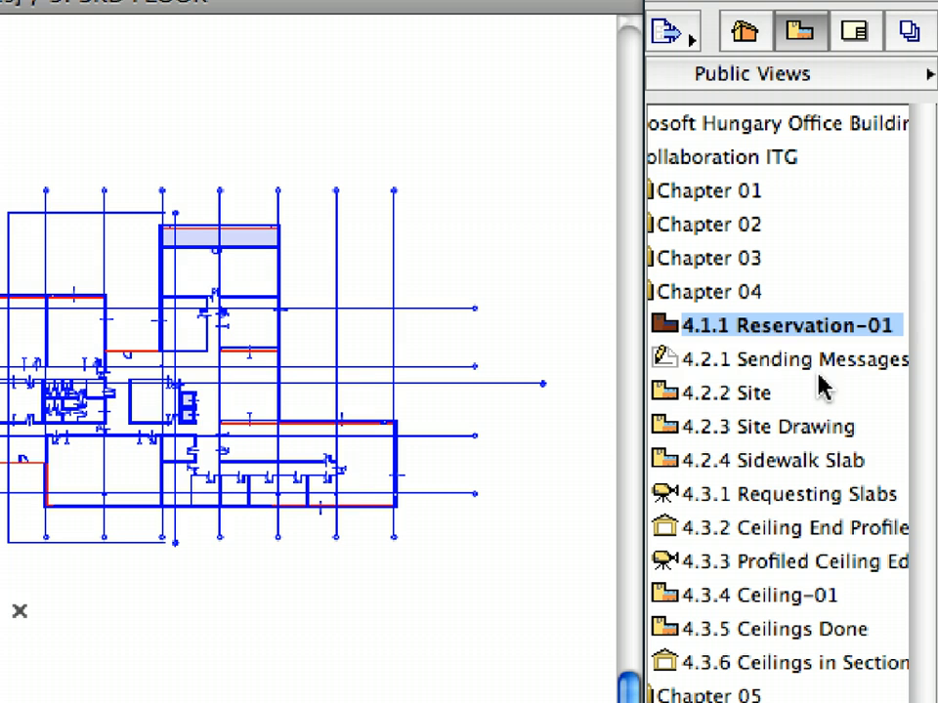
left_click(887, 237)
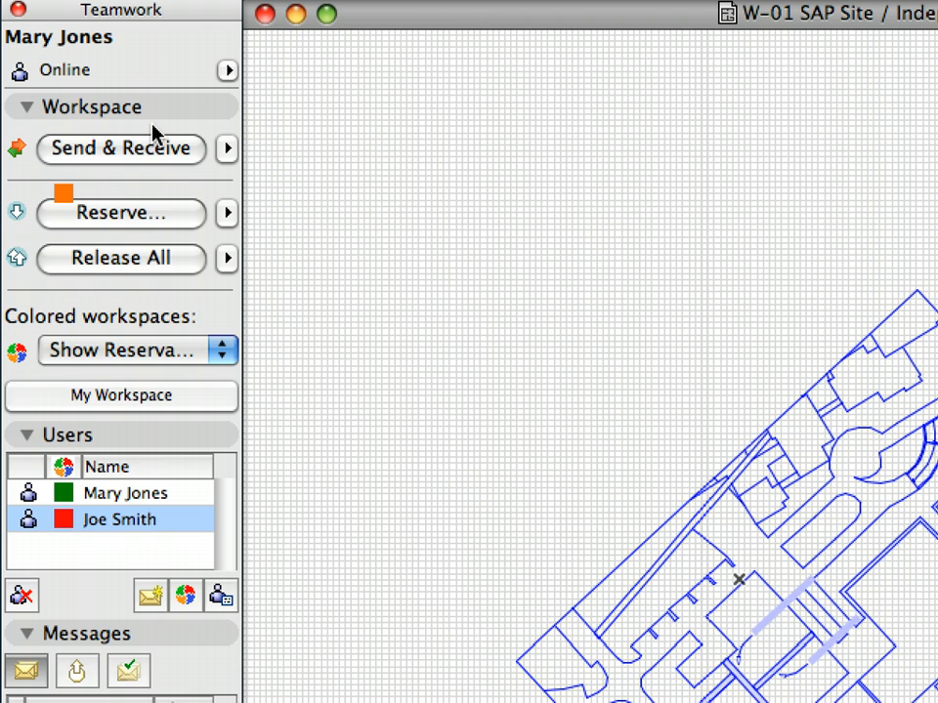
Step: Start a new Teamwork message addressed to the other team member
left_click(147, 132)
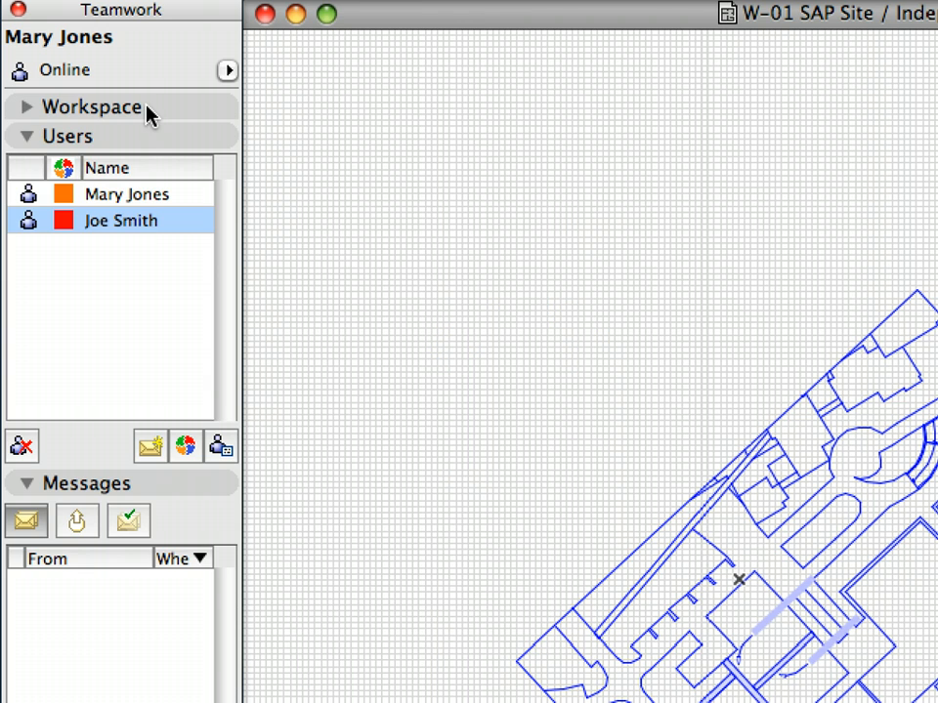
left_click(141, 227)
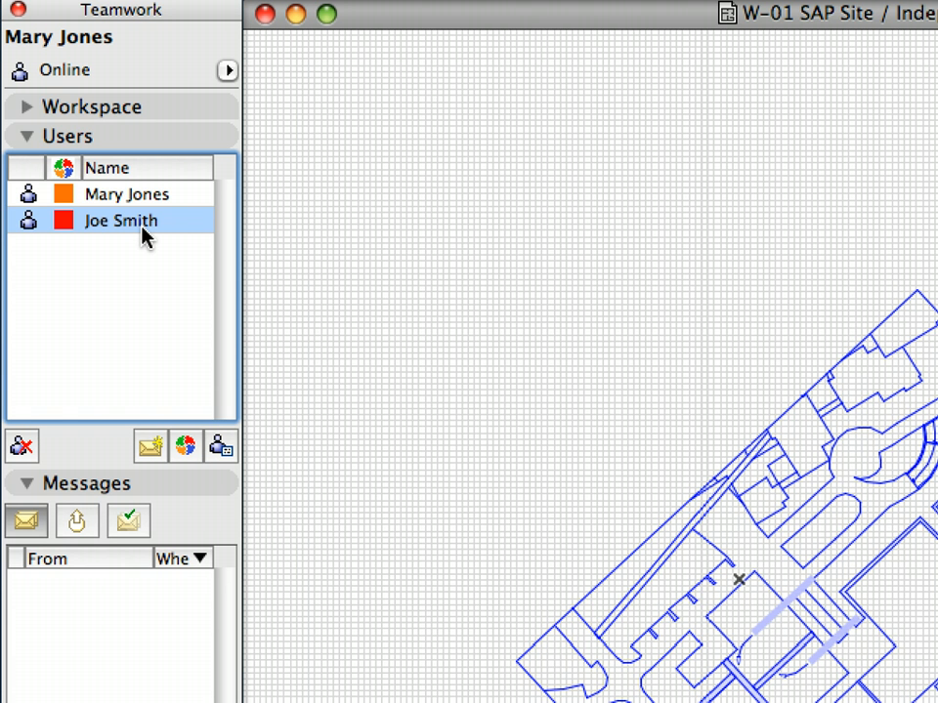
left_click(156, 455)
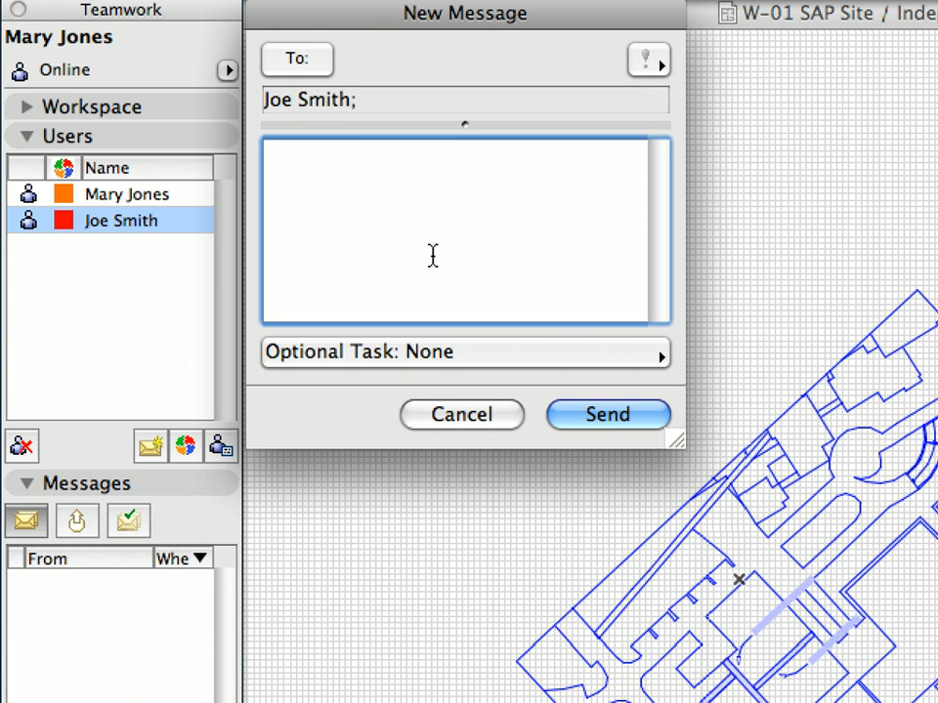
Step: Enter the message text "Please modify sidewalks at SAP building as per Worksheet W-01!" and select all of it
type("Pleas")
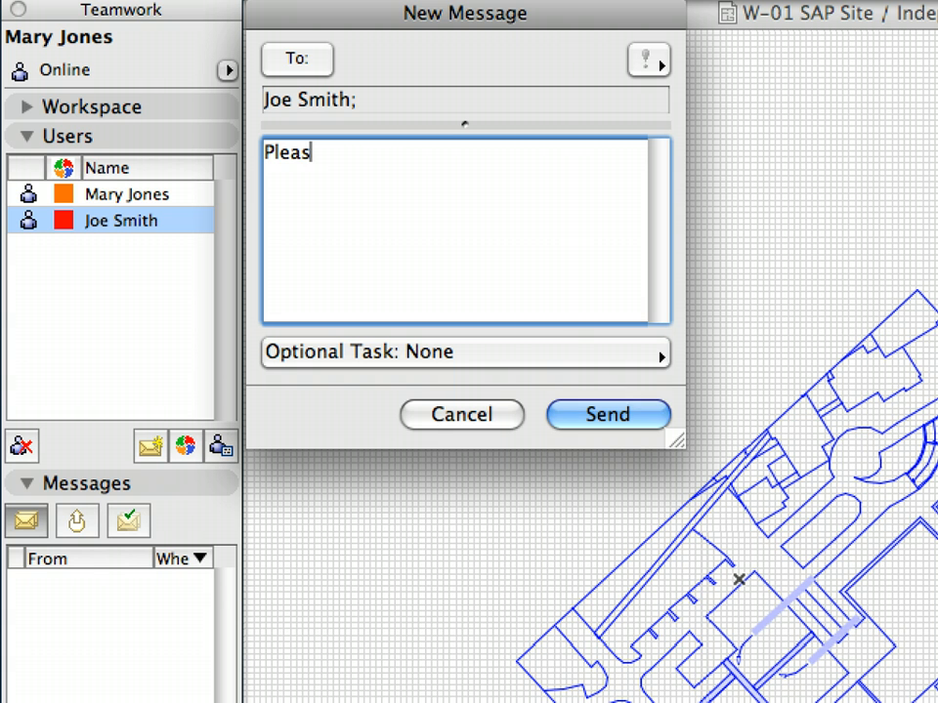
type("e modi")
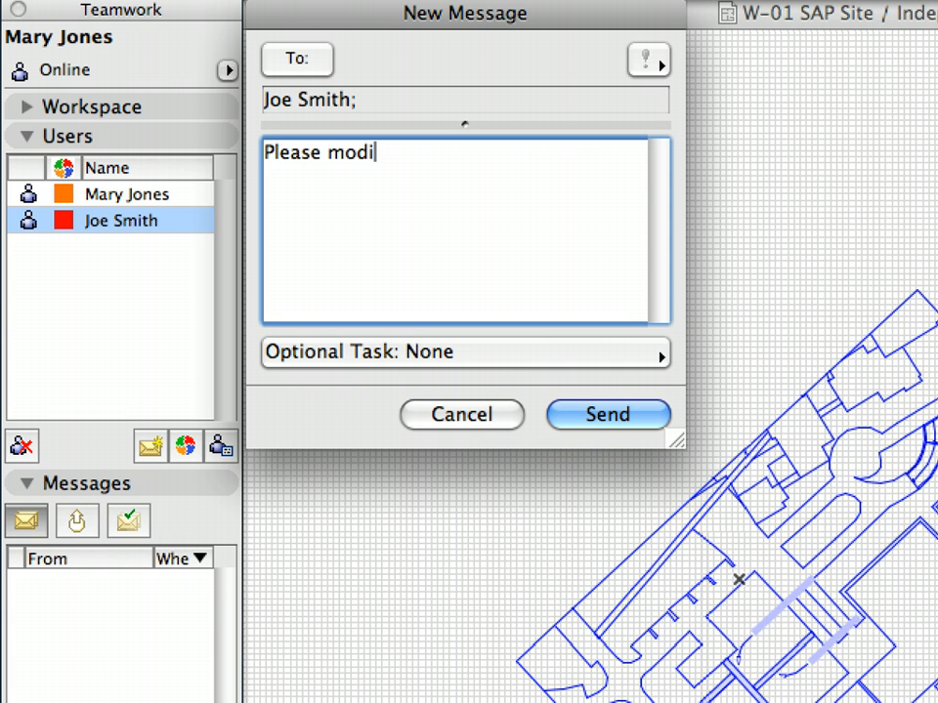
type("fy sidewalks")
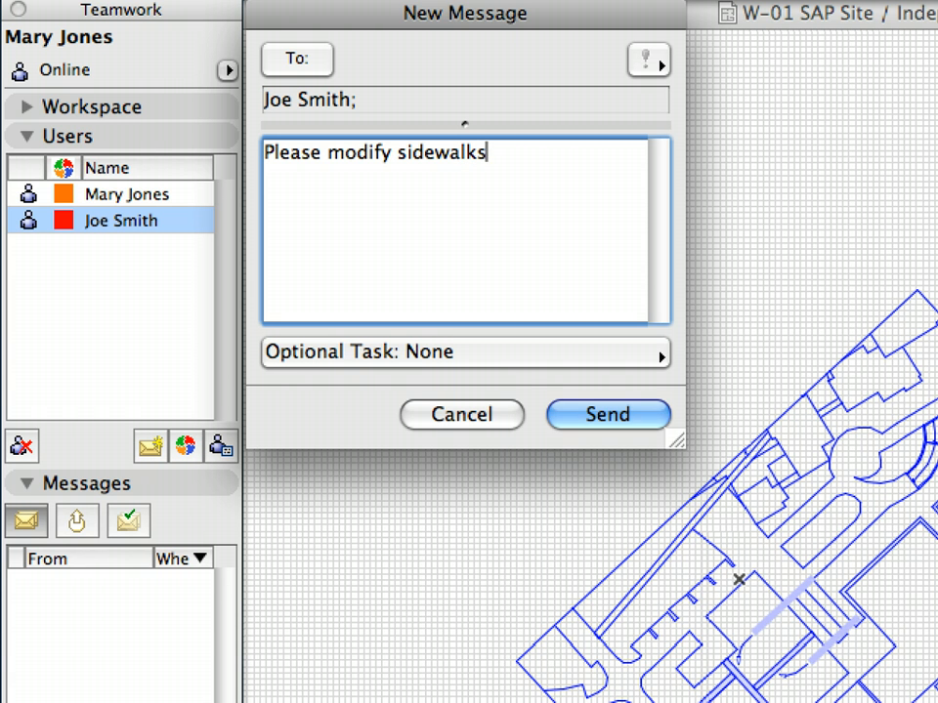
type(" at SA")
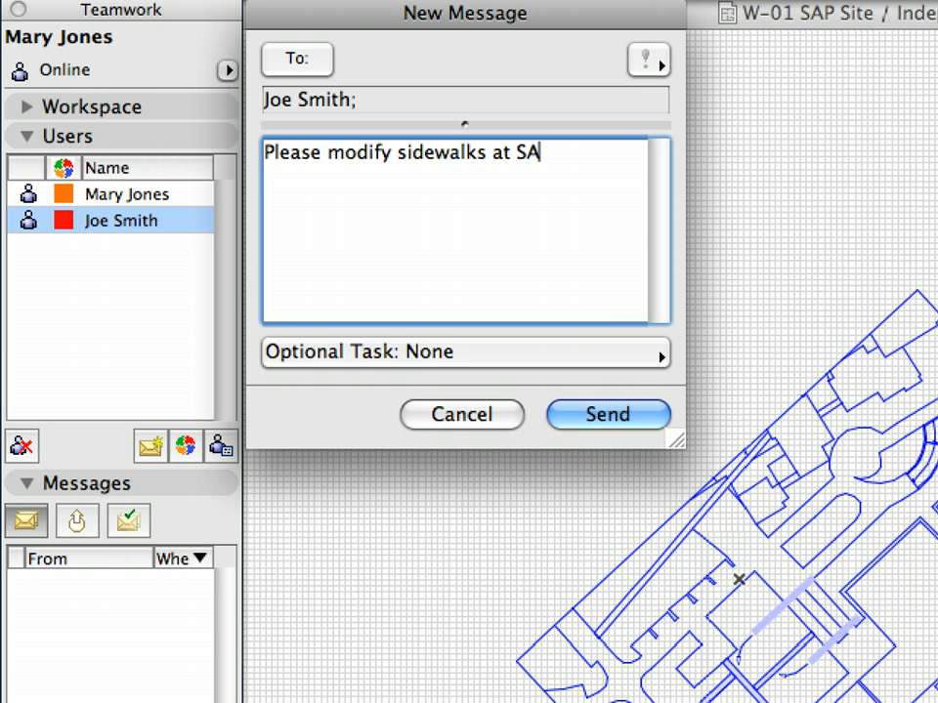
type("P buildi")
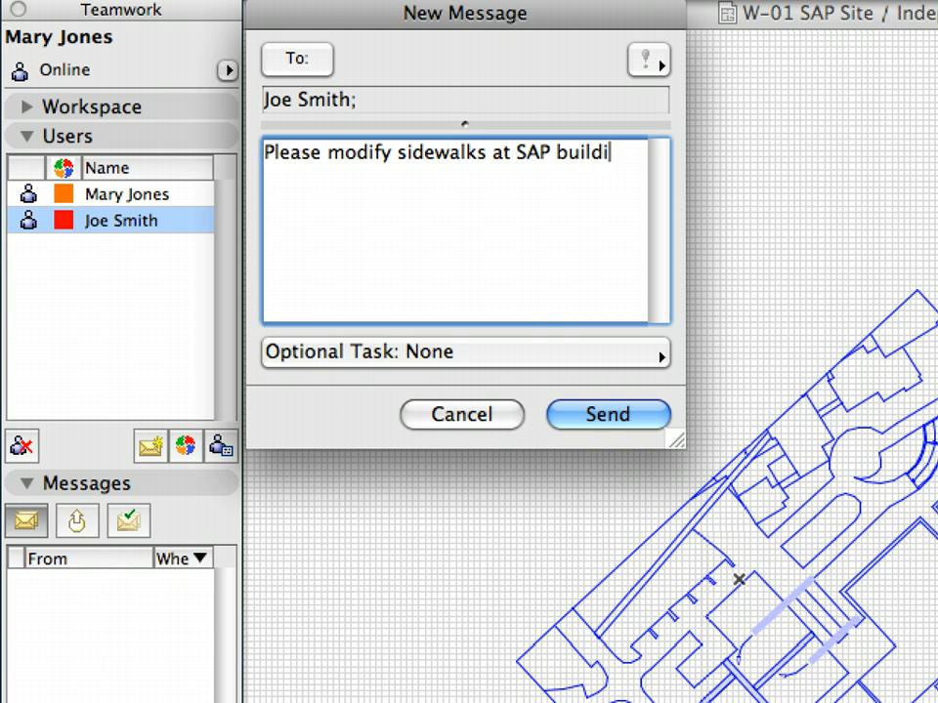
type("ng as")
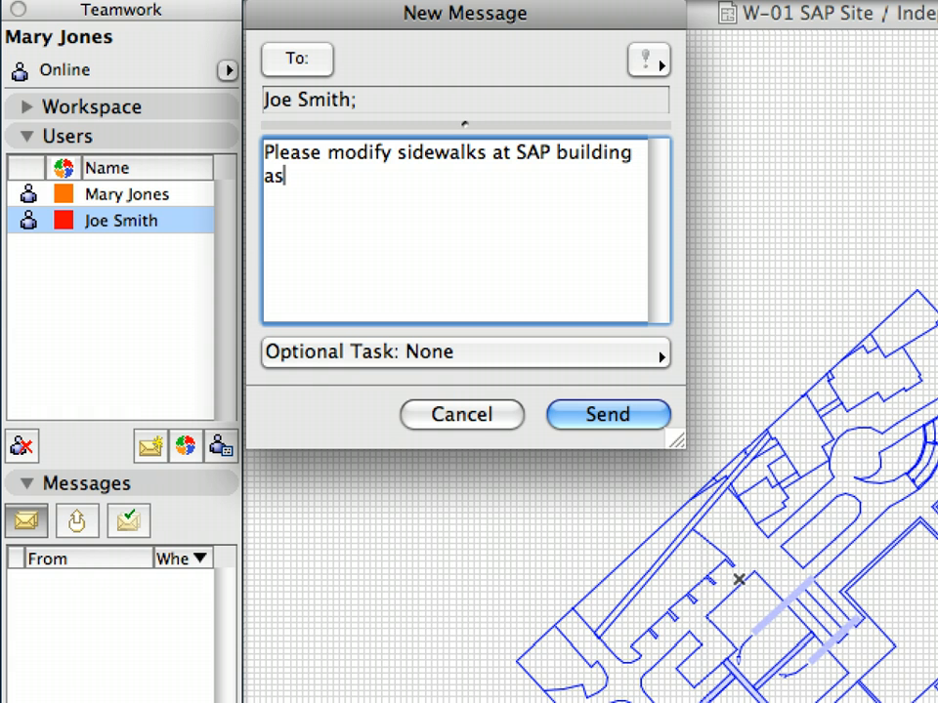
type(" per Wo")
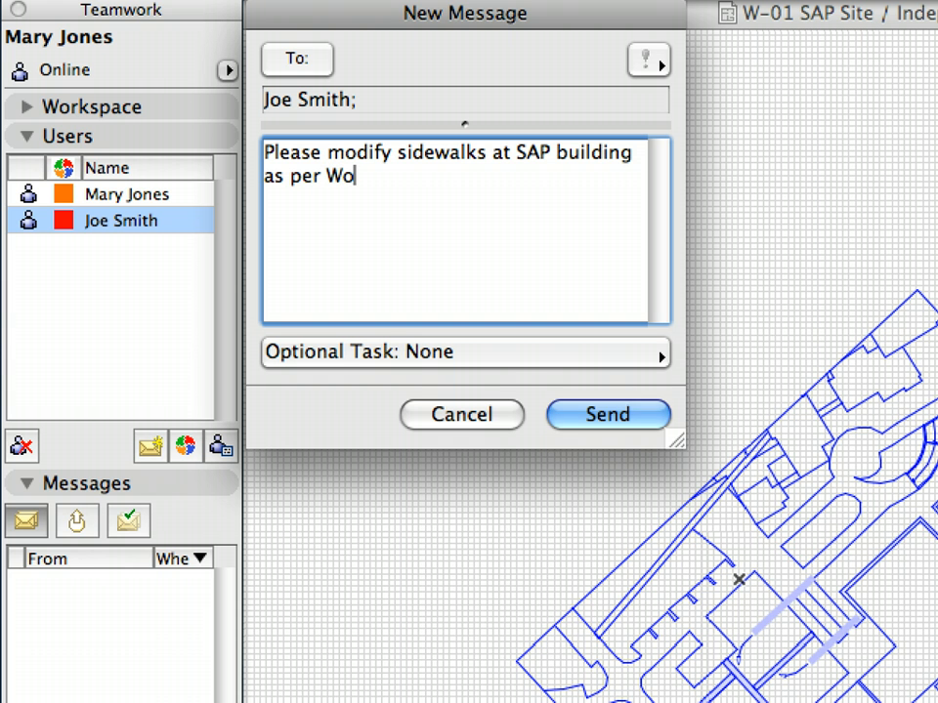
type("rksheet W-0")
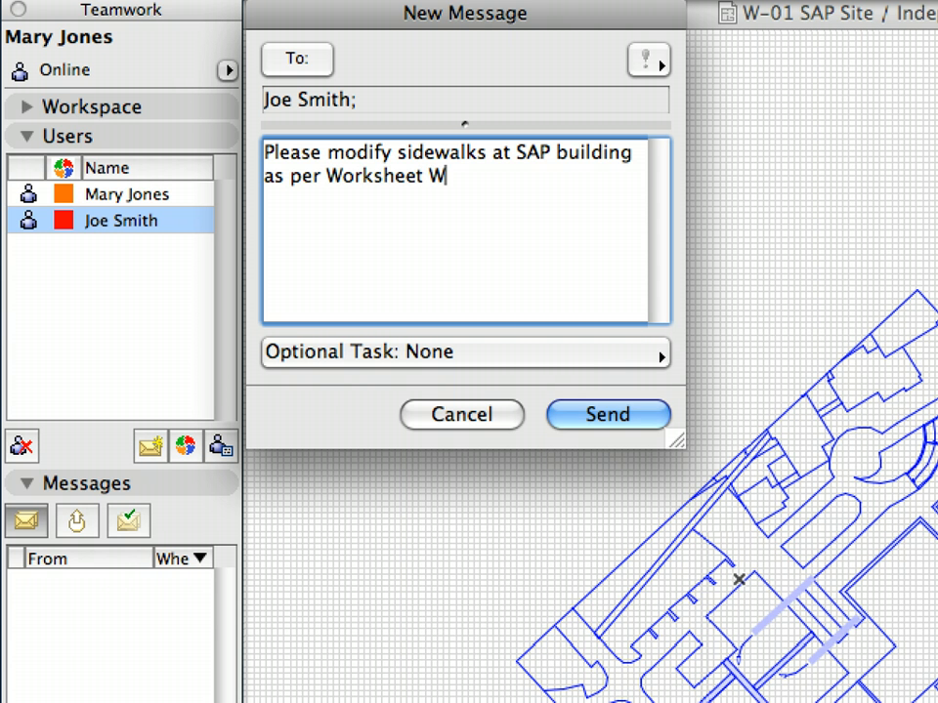
type("1!")
key("super+a")
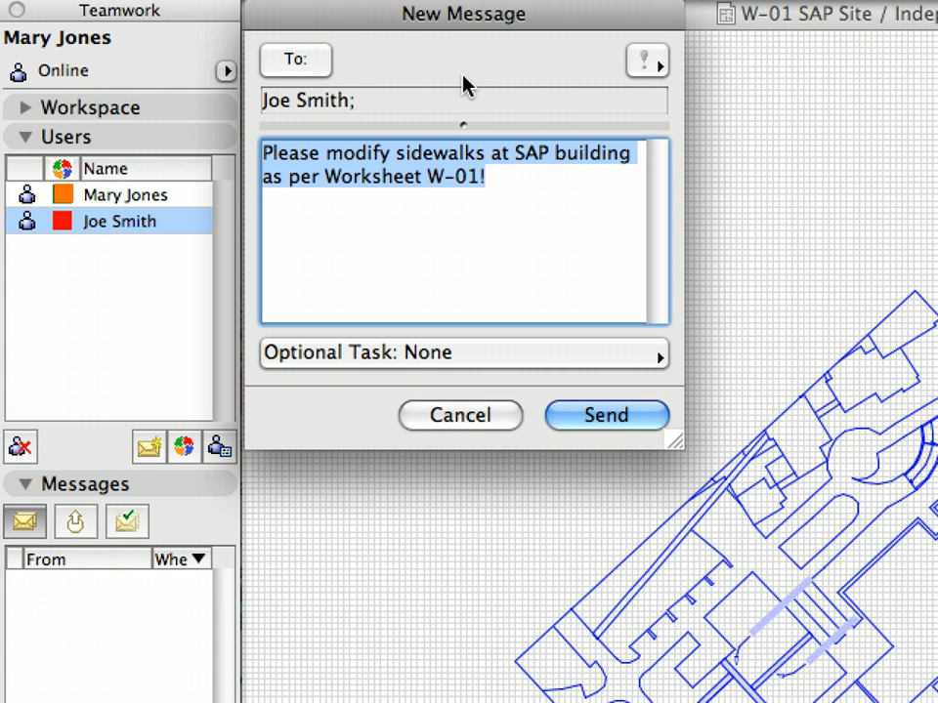
Step: Check the priority options, keep the message at Normal Priority, and send it
left_click(653, 68)
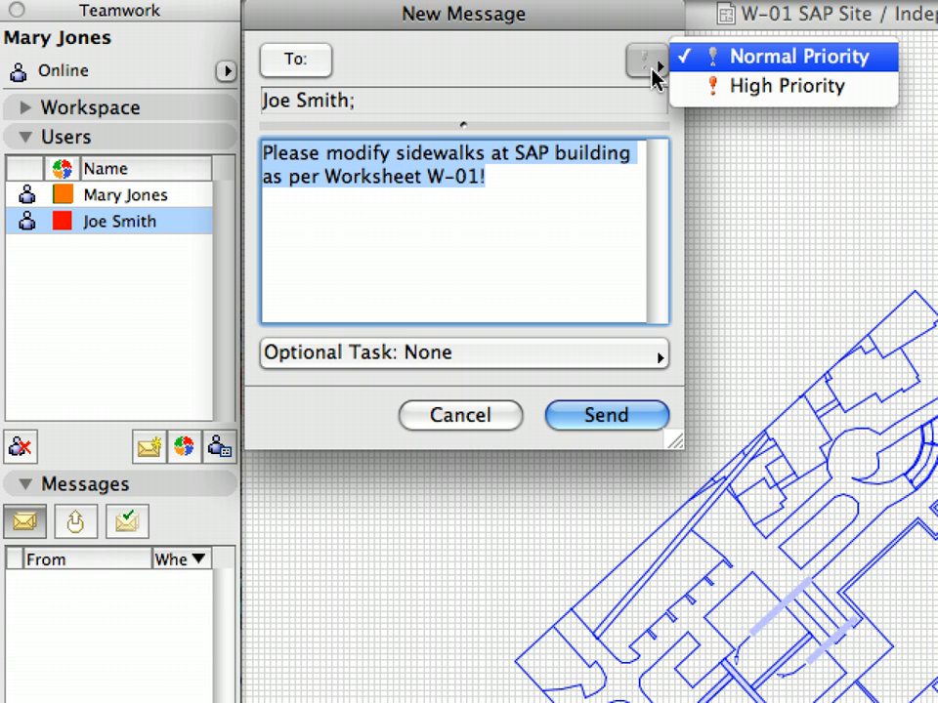
left_click(665, 70)
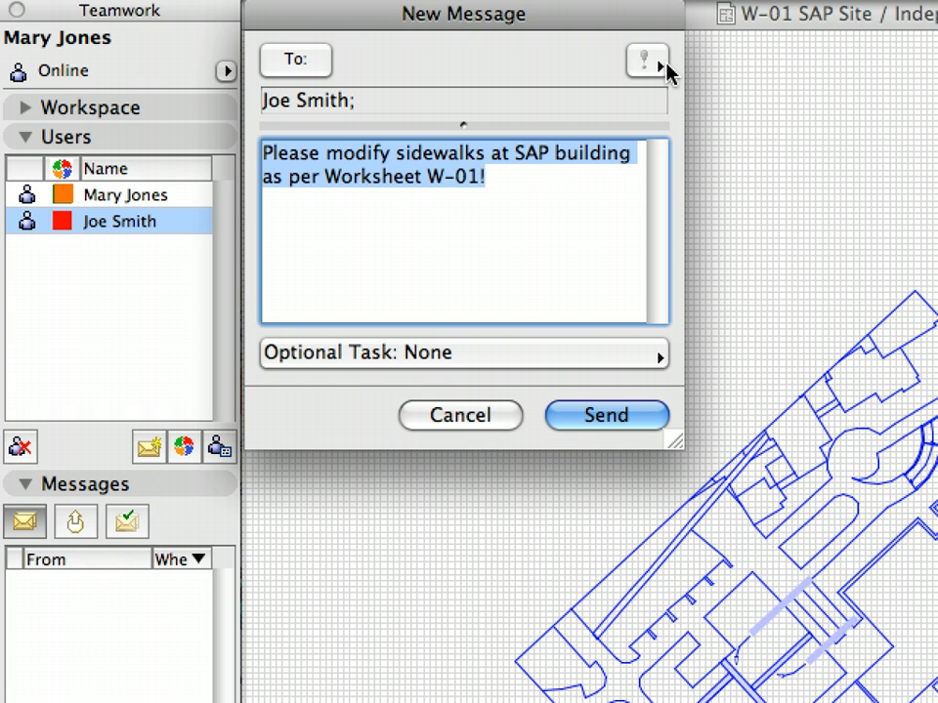
left_click(590, 428)
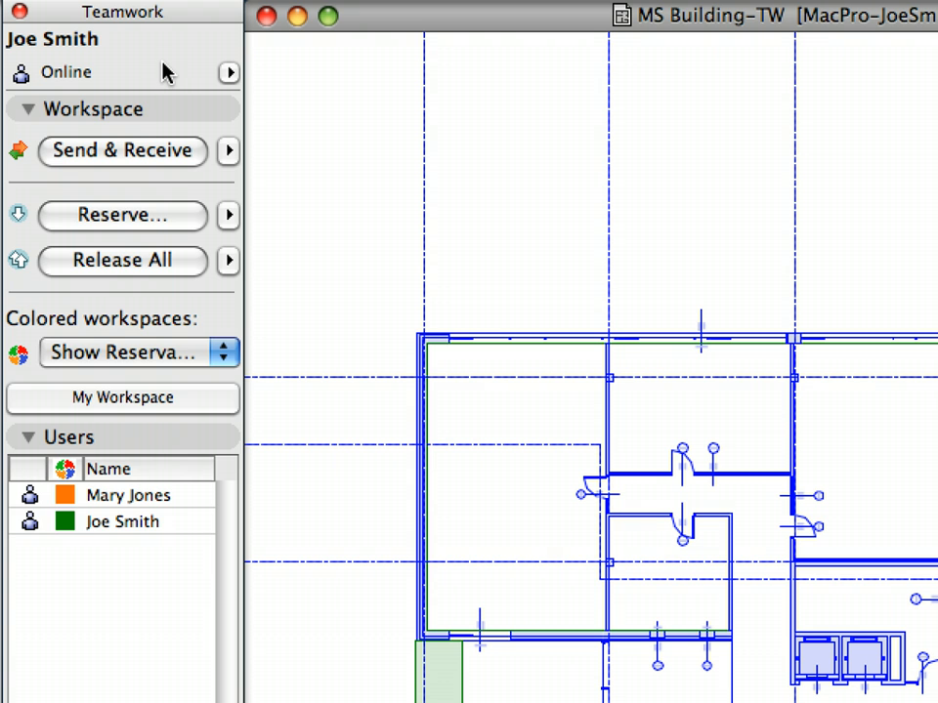
Step: Collapse the recipient's workspace and user details and look through the sent and completed message lists
left_click(147, 113)
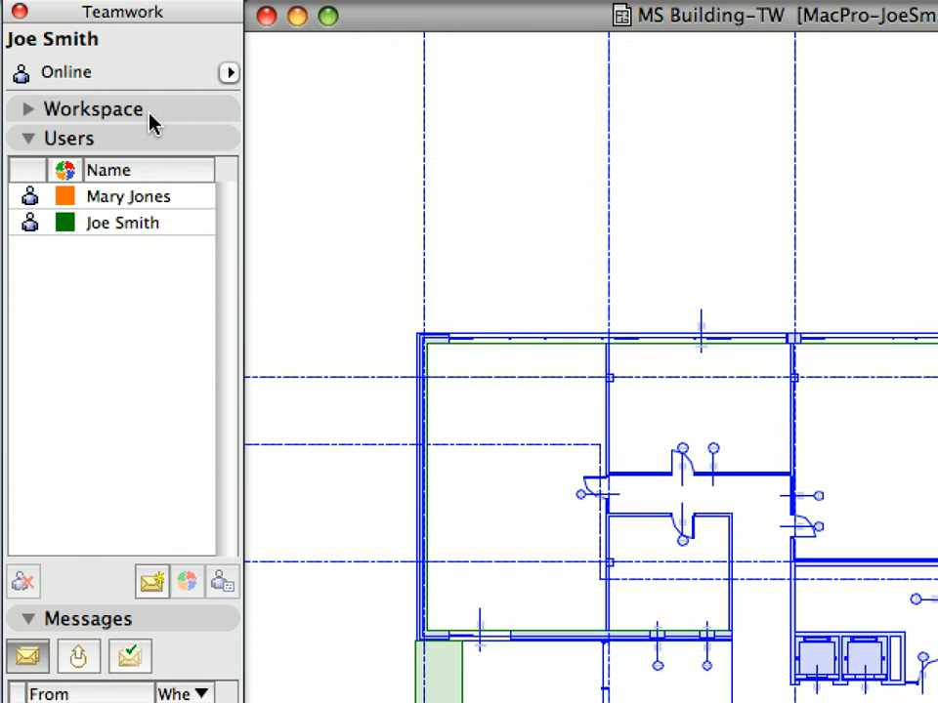
left_click(152, 138)
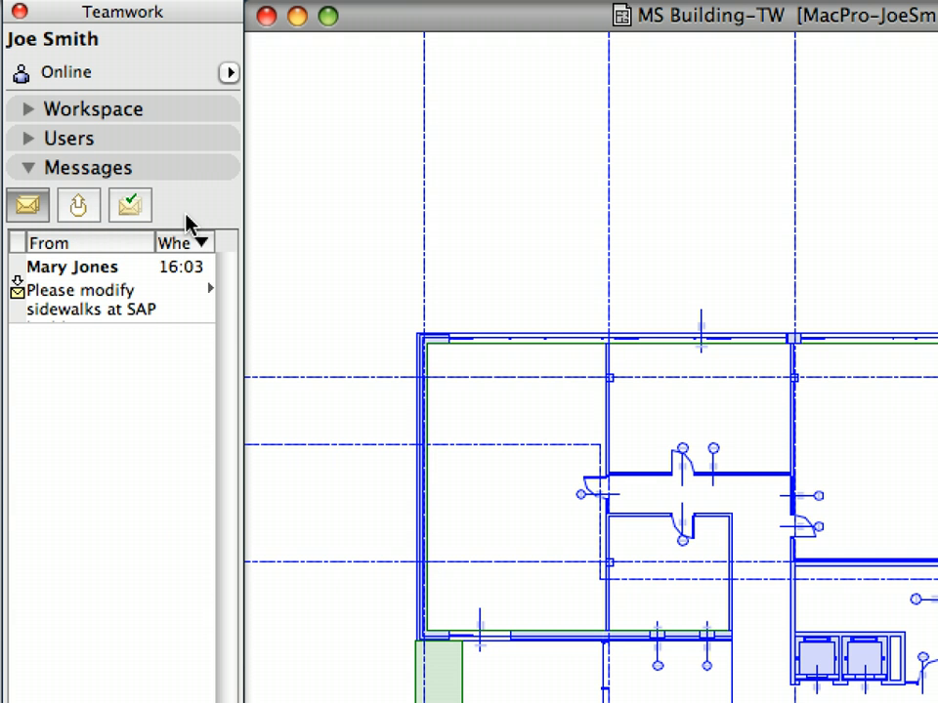
left_click(74, 219)
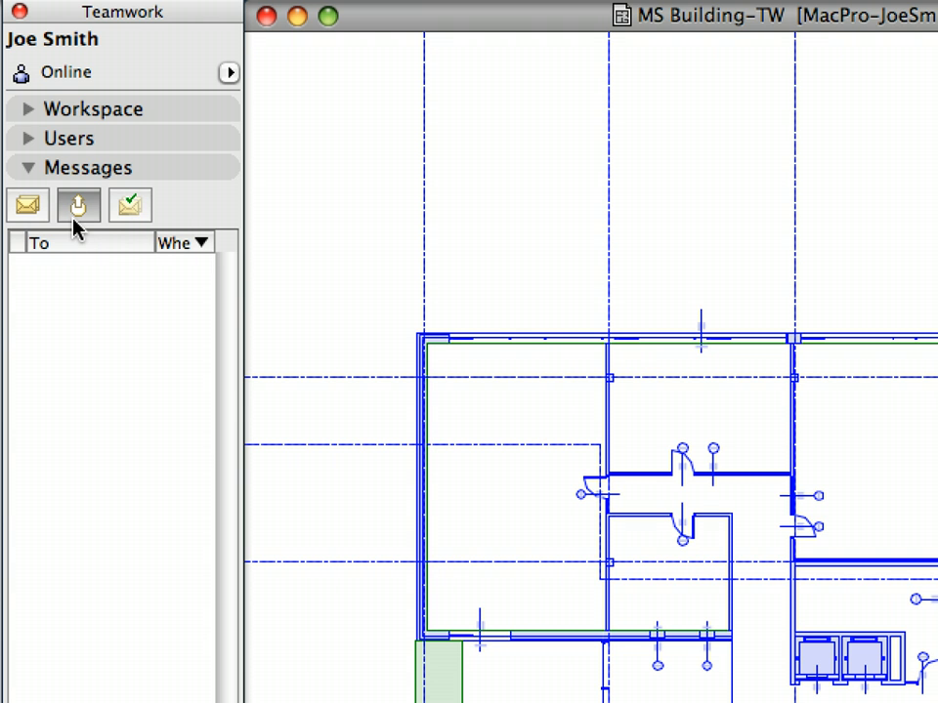
left_click(122, 219)
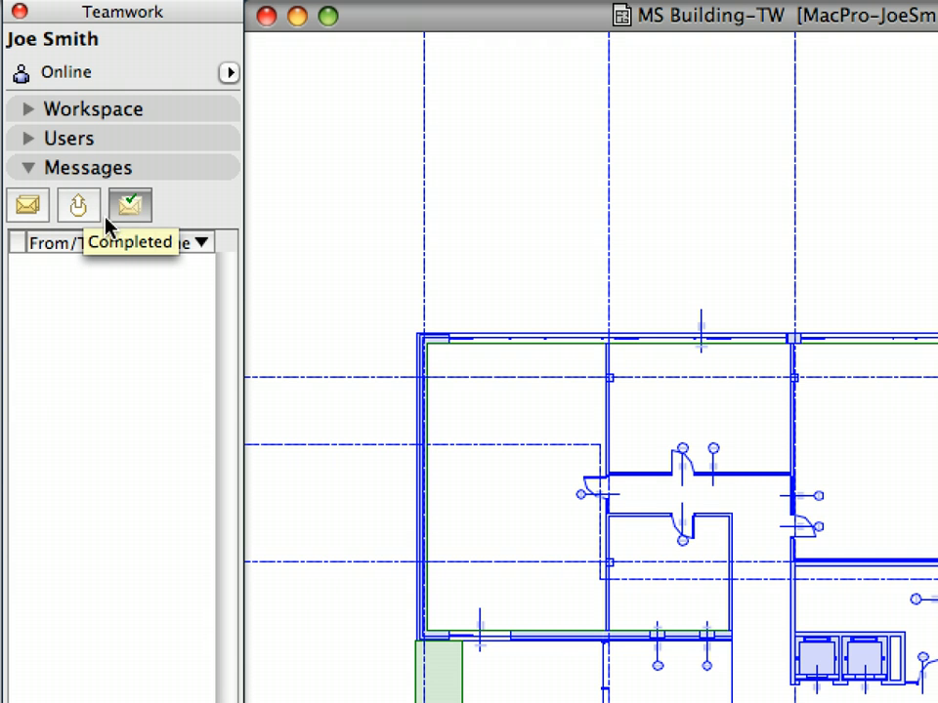
Step: Open the received message about the SAP building sidewalks, read it, and close it
left_click(32, 211)
double_click(84, 293)
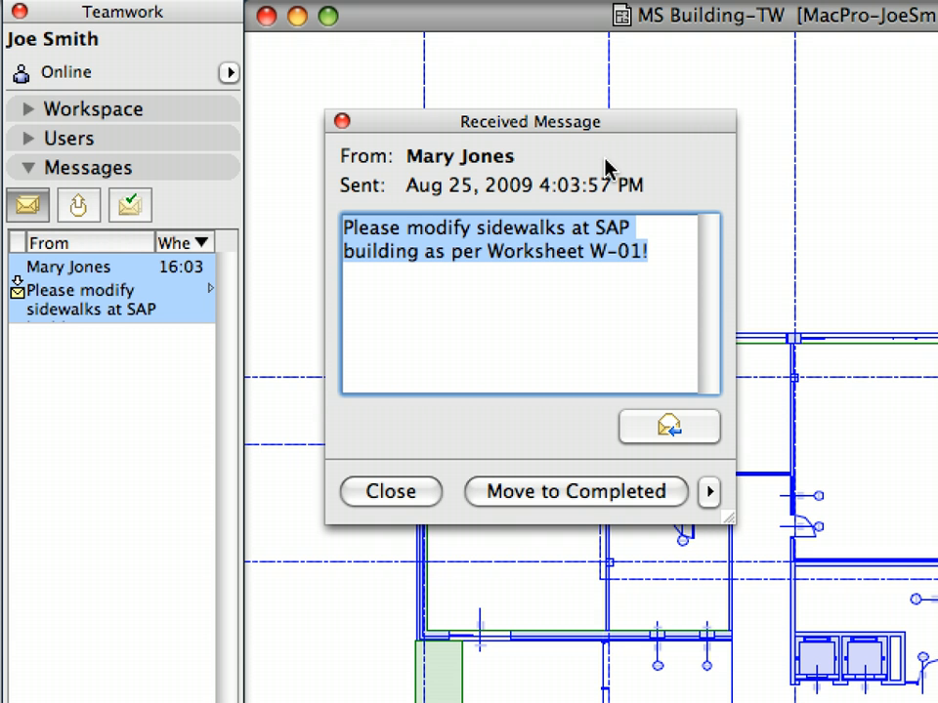
left_click(520, 131)
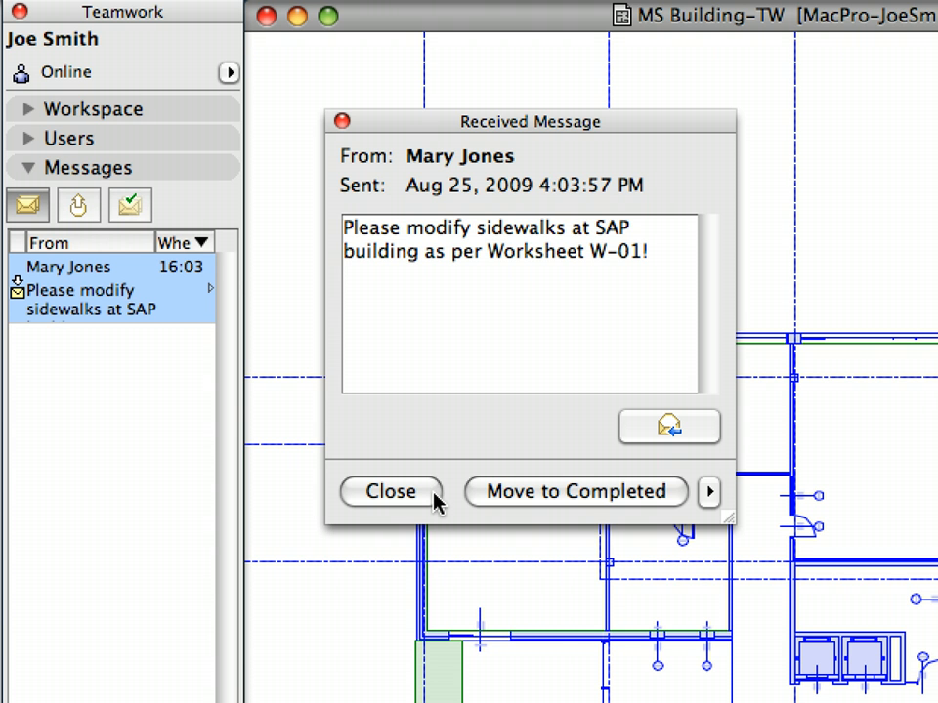
left_click_drag(433, 492, 455, 503)
left_click(472, 501)
left_click_drag(473, 509, 469, 520)
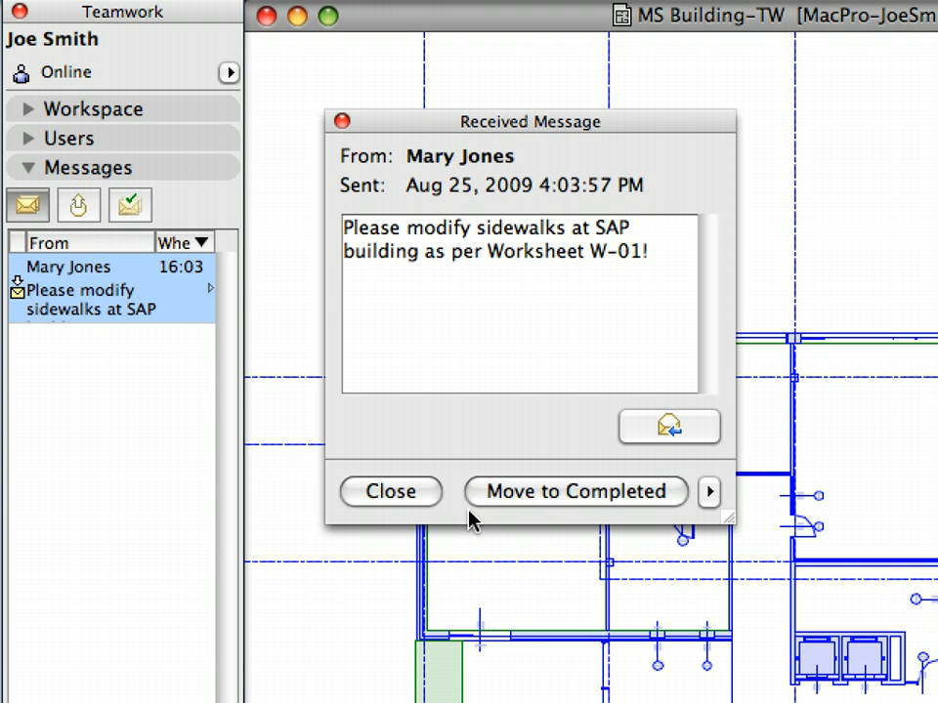
left_click(427, 503)
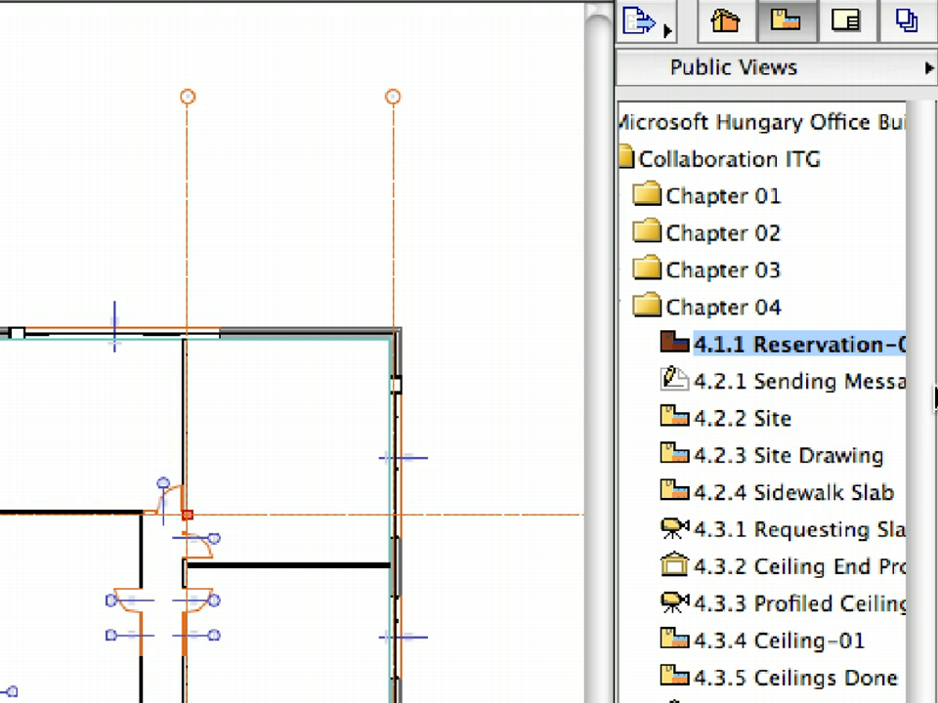
Step: Open the saved view 4.2.2 Site and set the colored workspaces to All with original Color
double_click(771, 421)
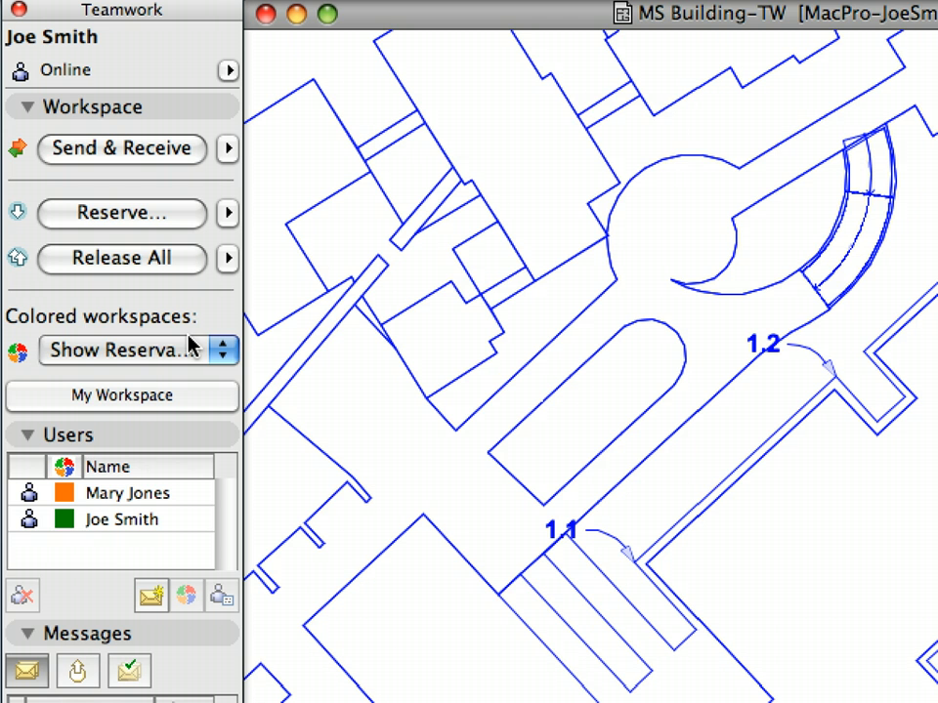
left_click(168, 251)
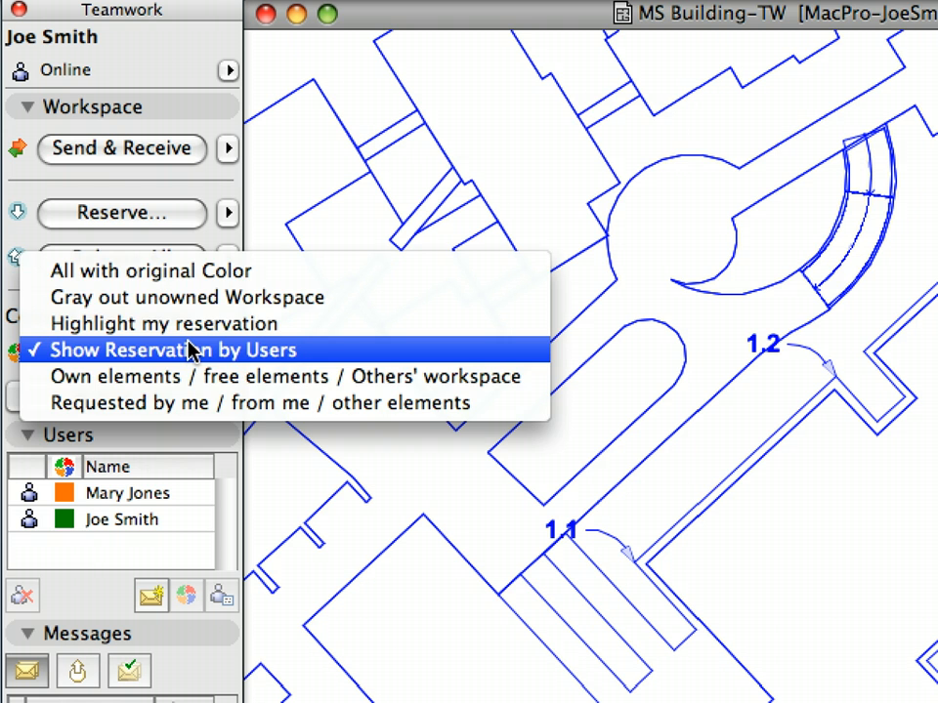
left_click(265, 283)
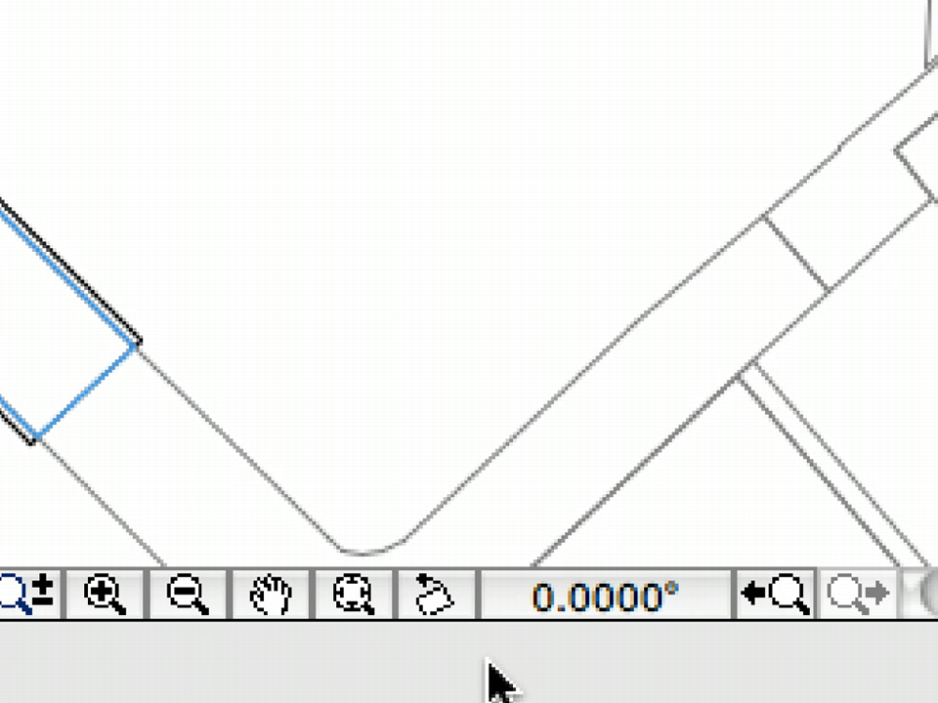
Step: Set the view orientation so that the building edge from marker 1.1 to marker 1.2 runs horizontally
left_click(466, 588)
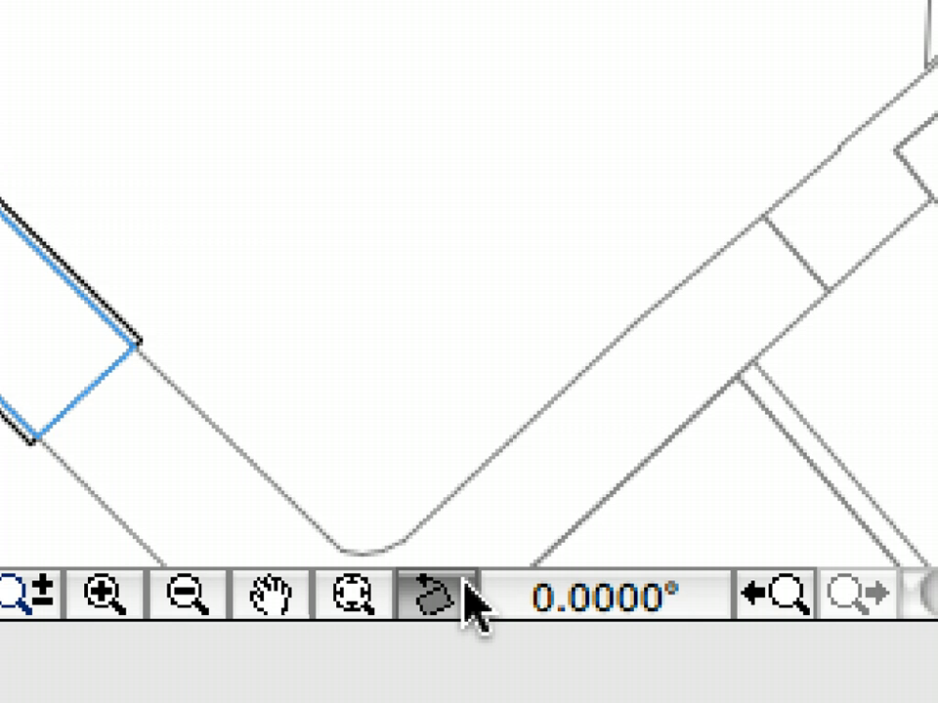
left_click(467, 598)
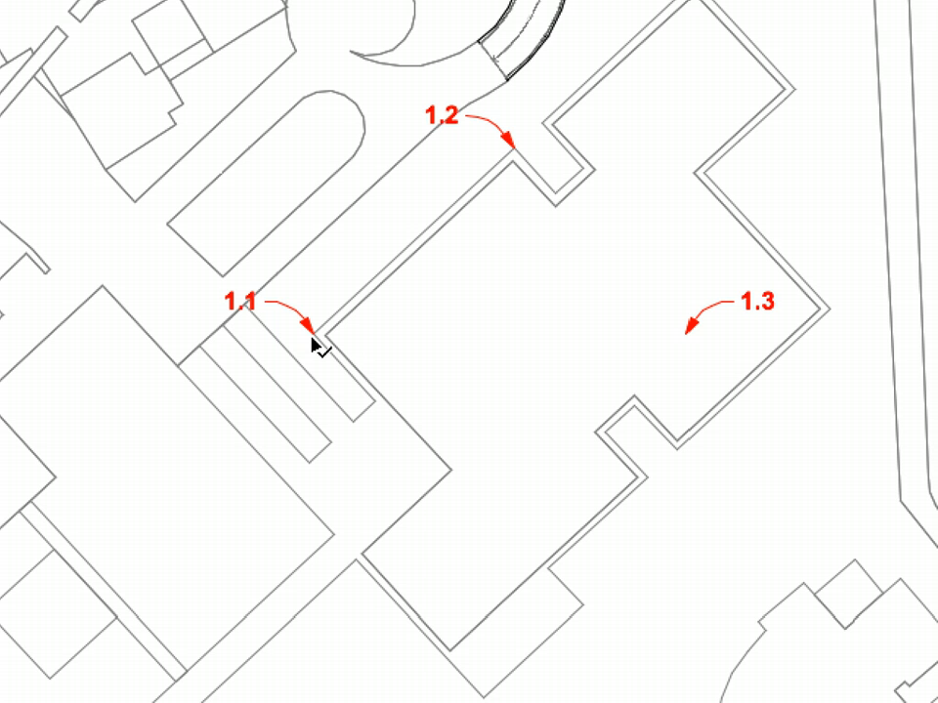
left_click(312, 336)
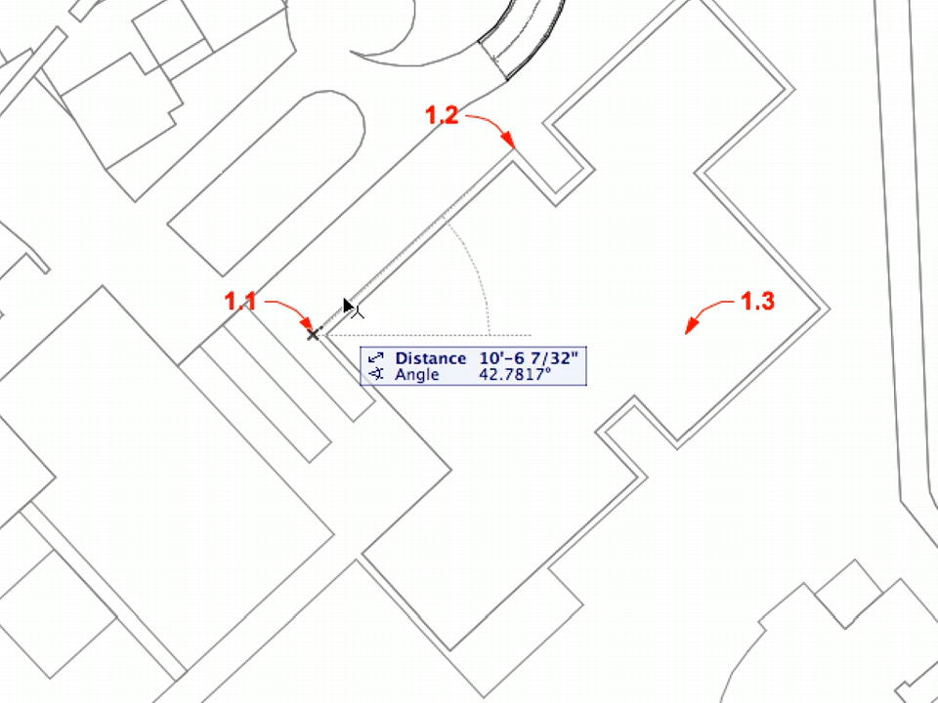
left_click(515, 153)
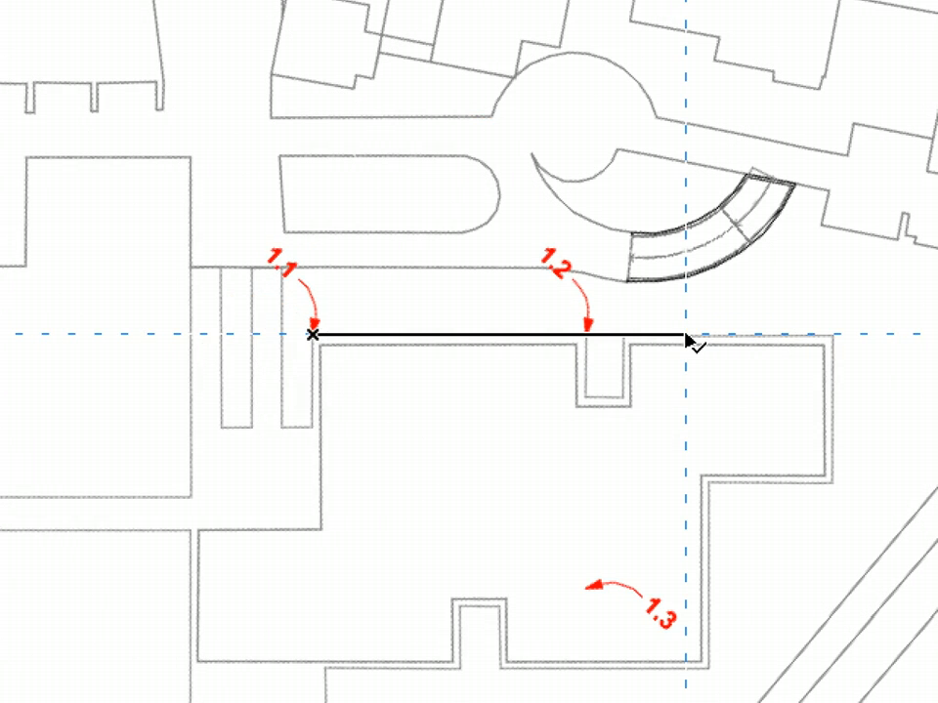
Step: Complete the horizontal orientation along the building edge and open the saved view 4.2.3 Site Drawing
left_click(689, 336)
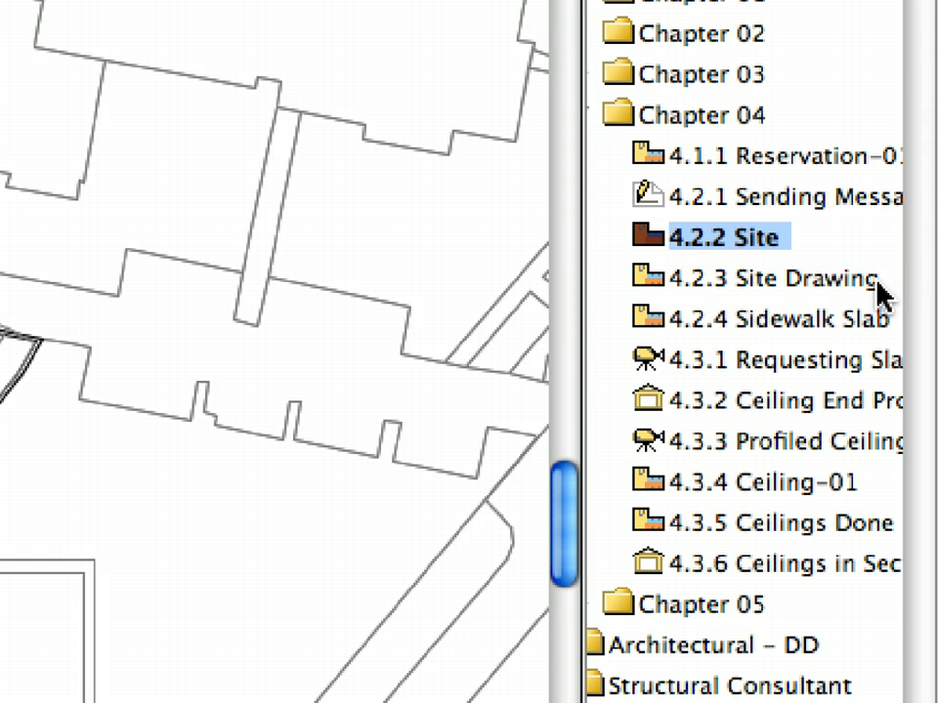
left_click(919, 266)
double_click(877, 284)
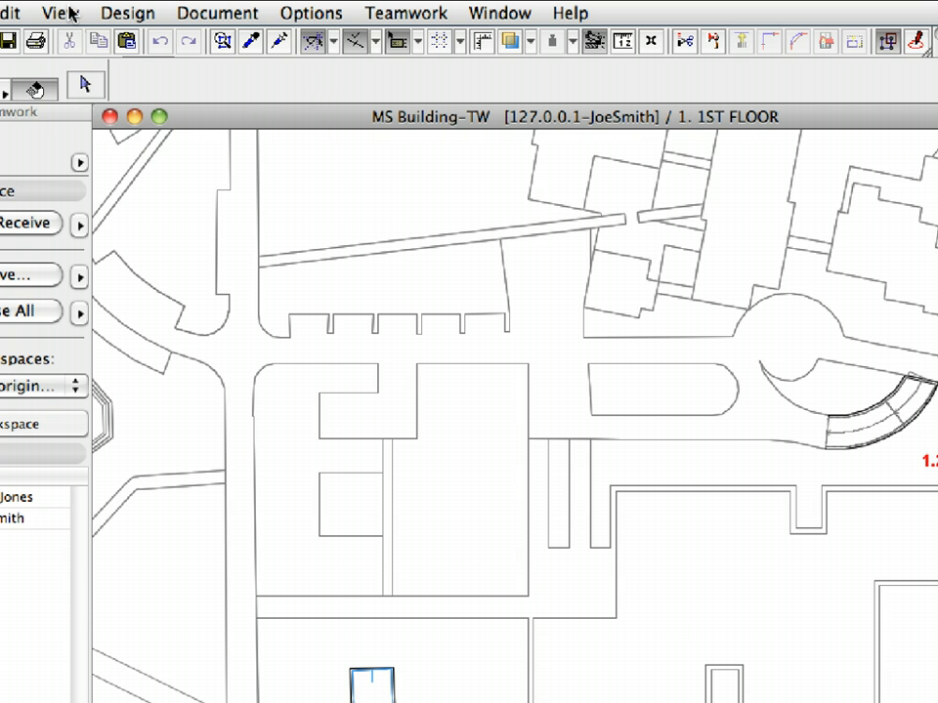
Step: Turn on Trace for the site drawing and choose the independent worksheet W-01 SAP Site as its reference
left_click(185, 7)
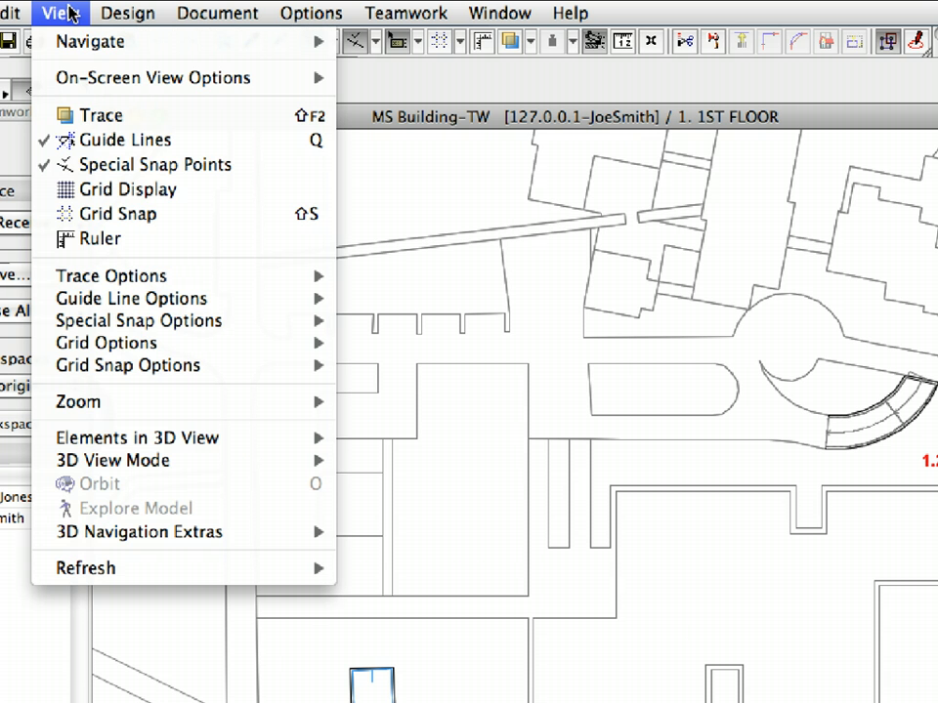
left_click(182, 122)
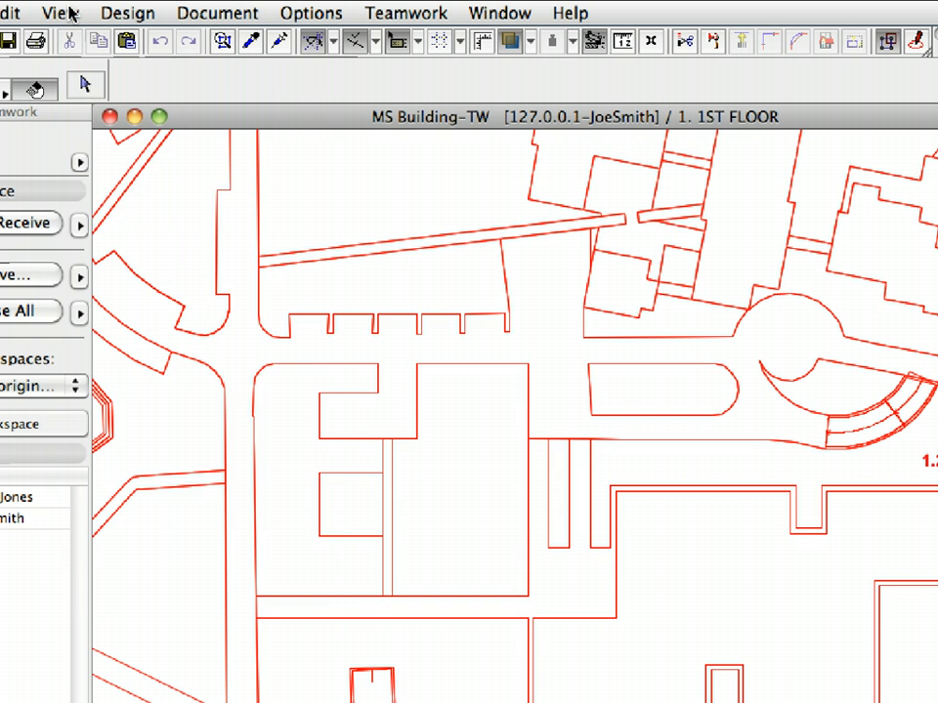
left_click(70, 12)
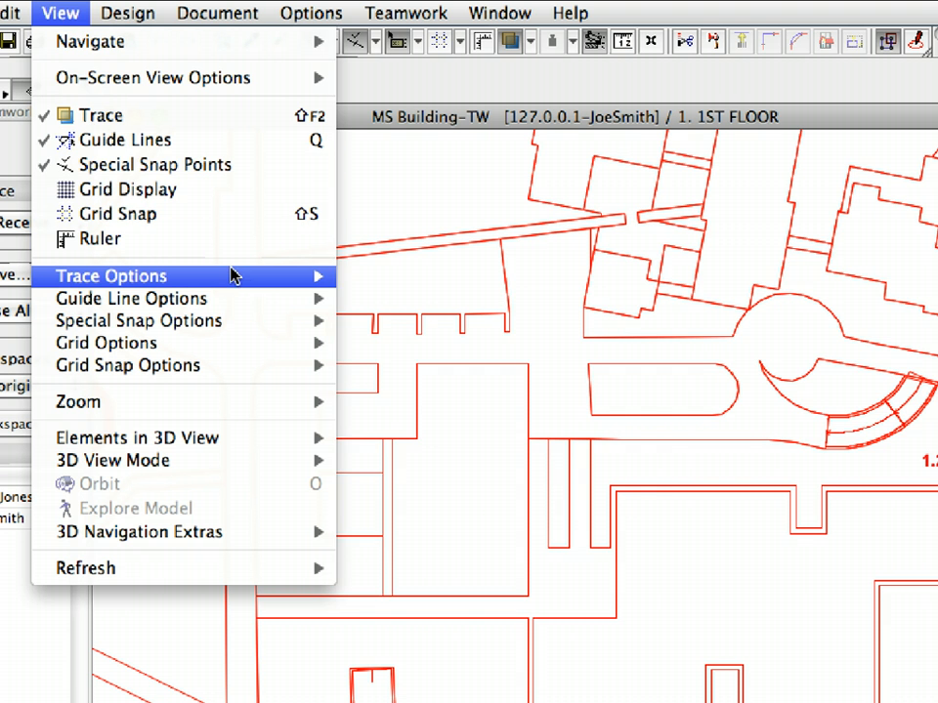
mouse_move(242, 275)
mouse_move(368, 279)
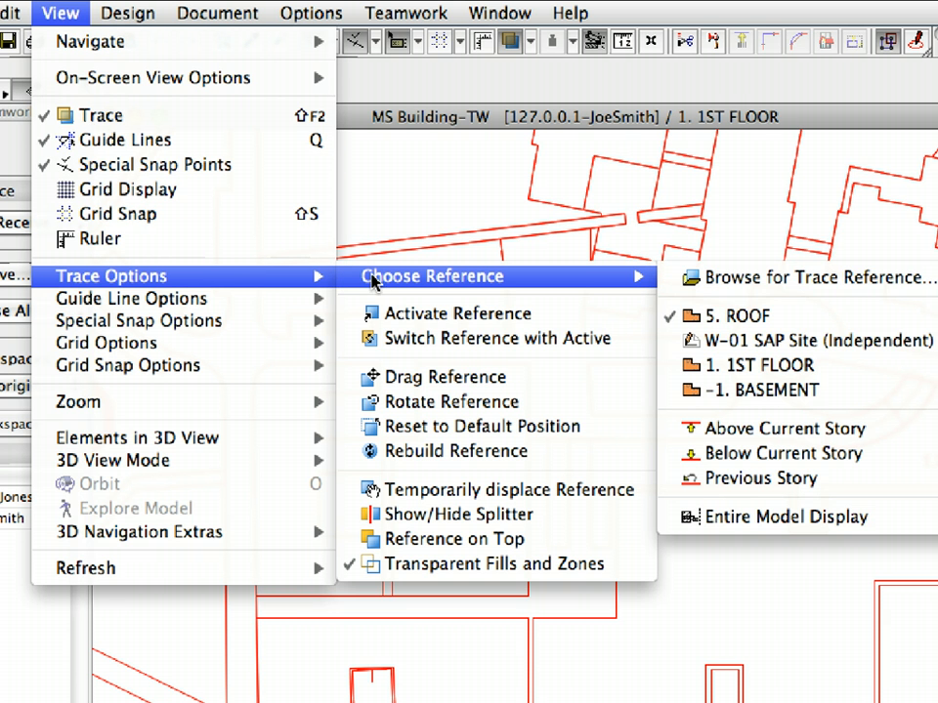
left_click(687, 279)
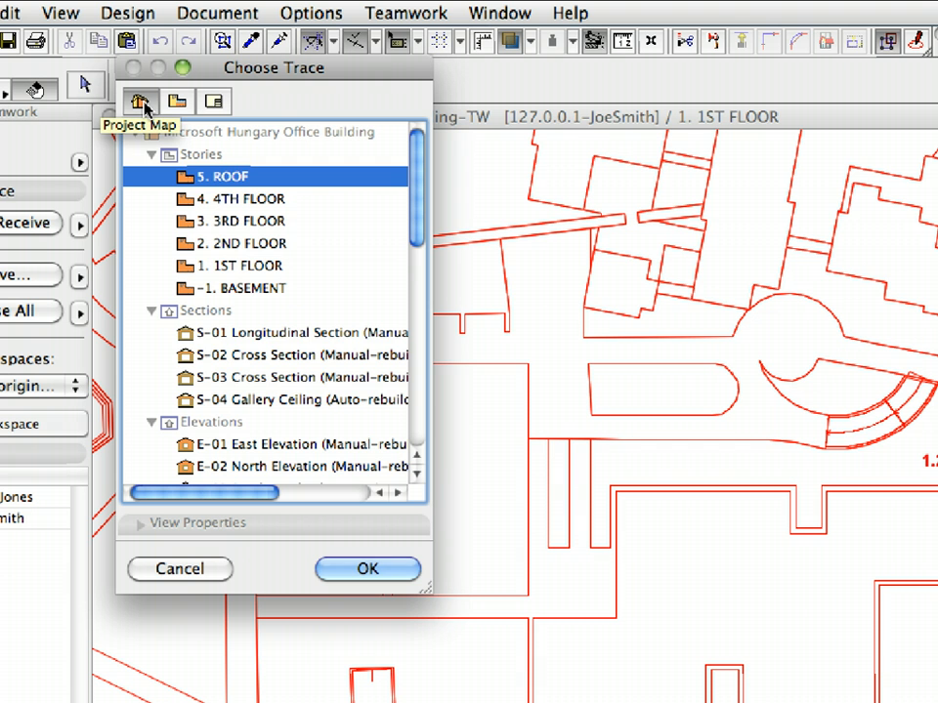
left_click(151, 311)
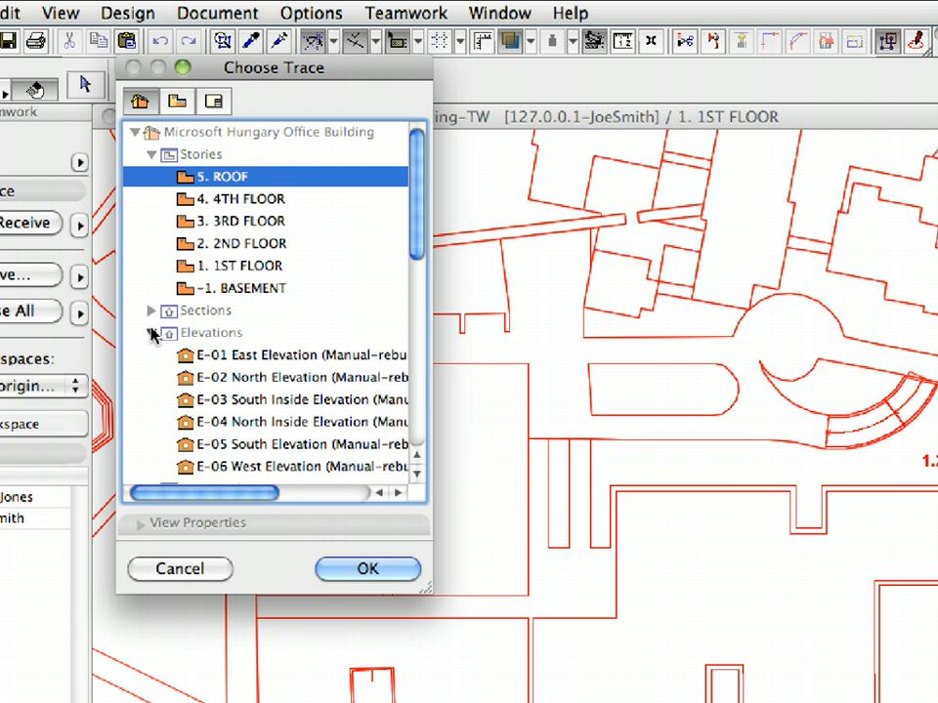
left_click(151, 332)
left_click(153, 356)
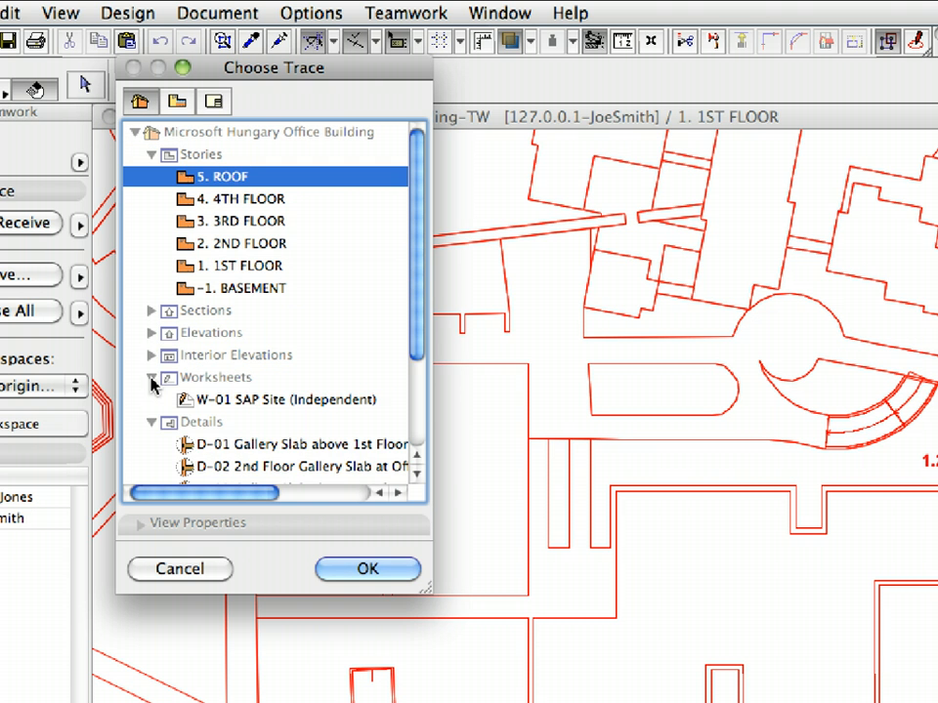
left_click(290, 400)
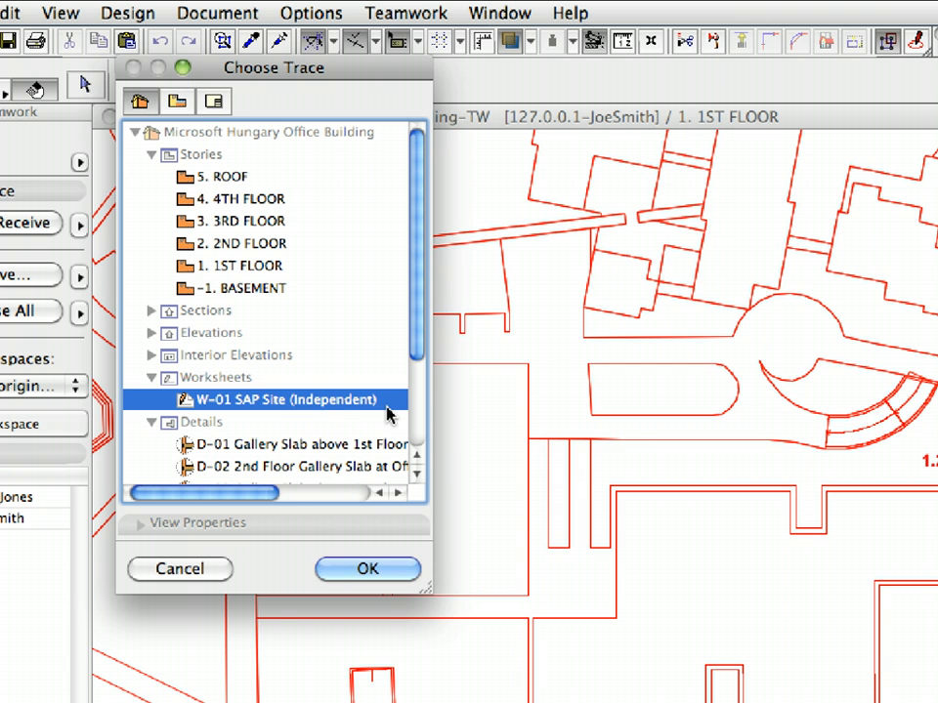
left_click(406, 574)
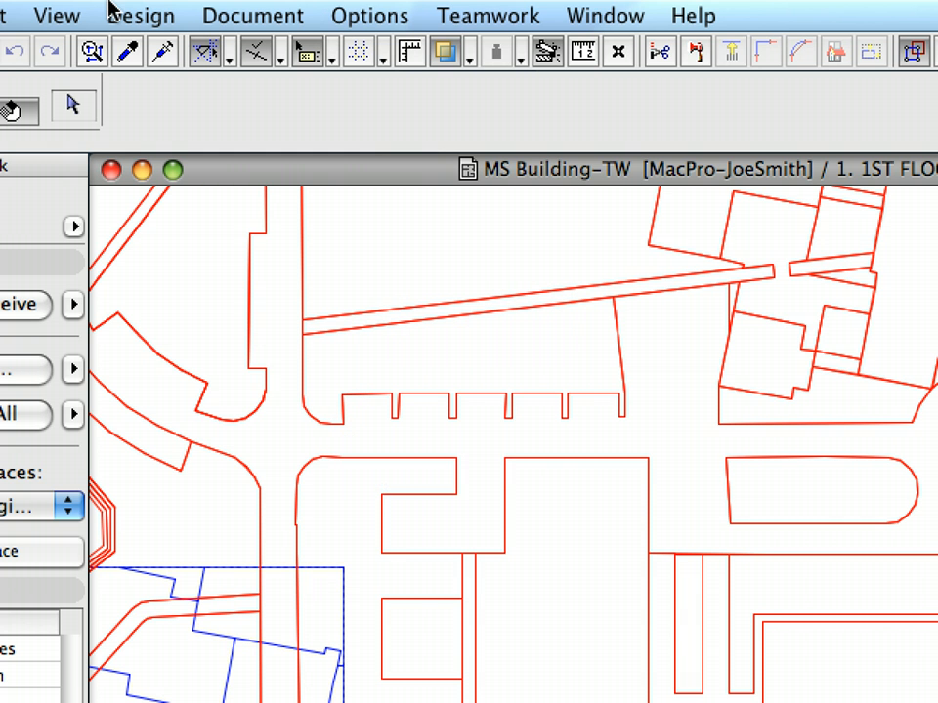
Step: Move the trace reference from its building corner at marker 1.1 onto the matching floor plan corner at marker 1.2
left_click(78, 9)
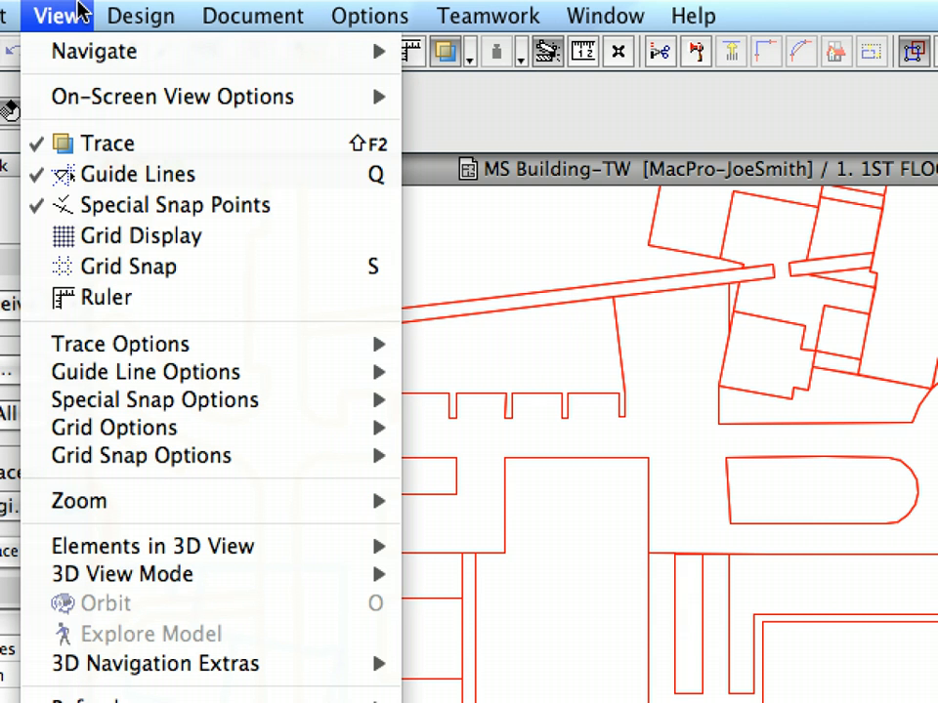
mouse_move(230, 357)
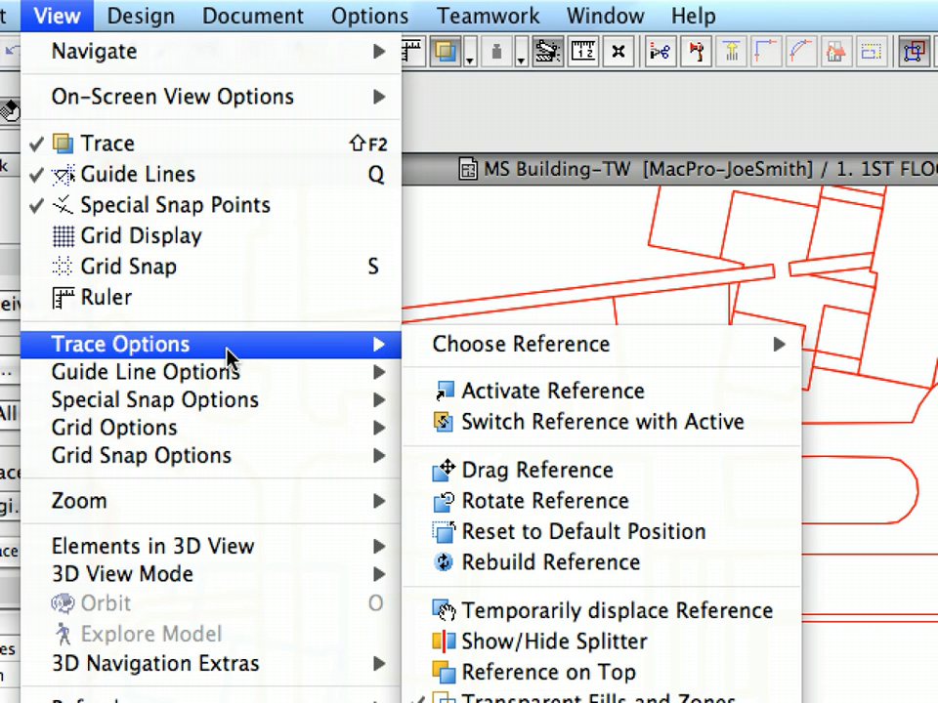
left_click(646, 481)
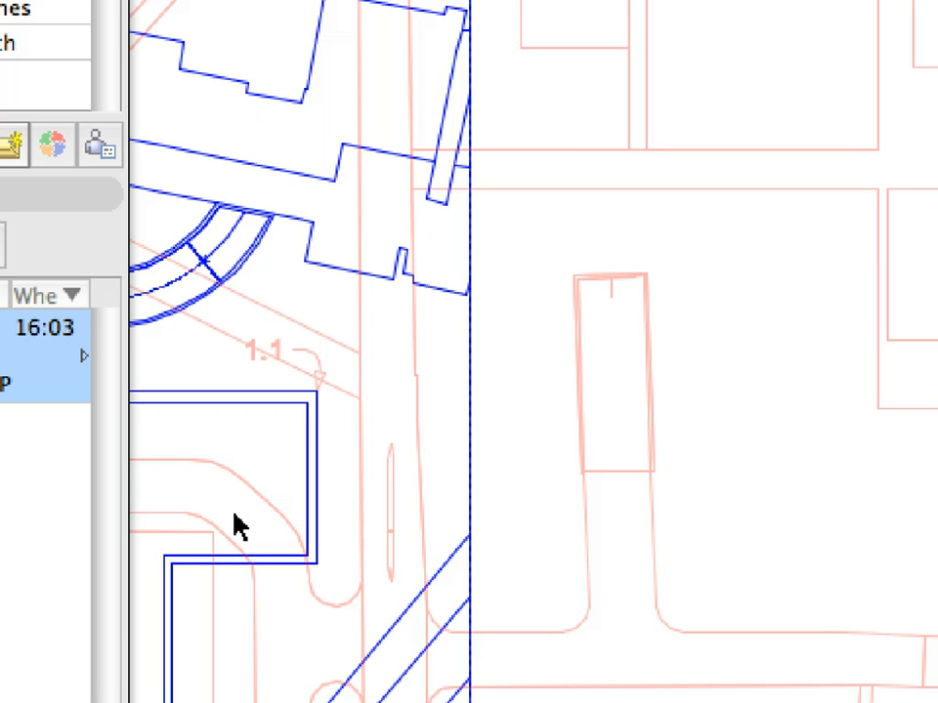
left_click(316, 392)
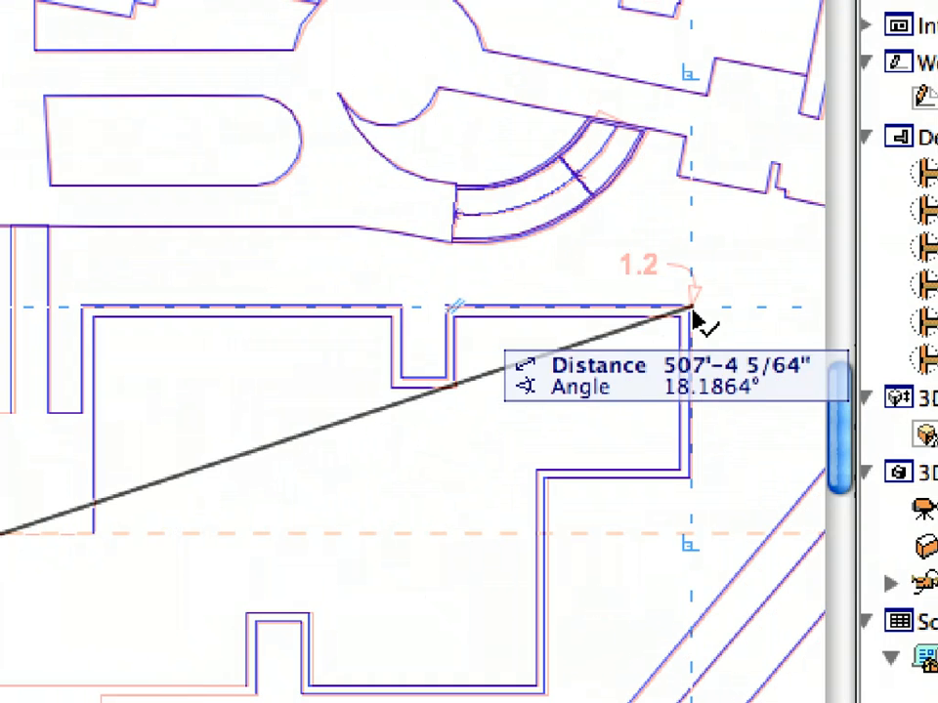
left_click(691, 310)
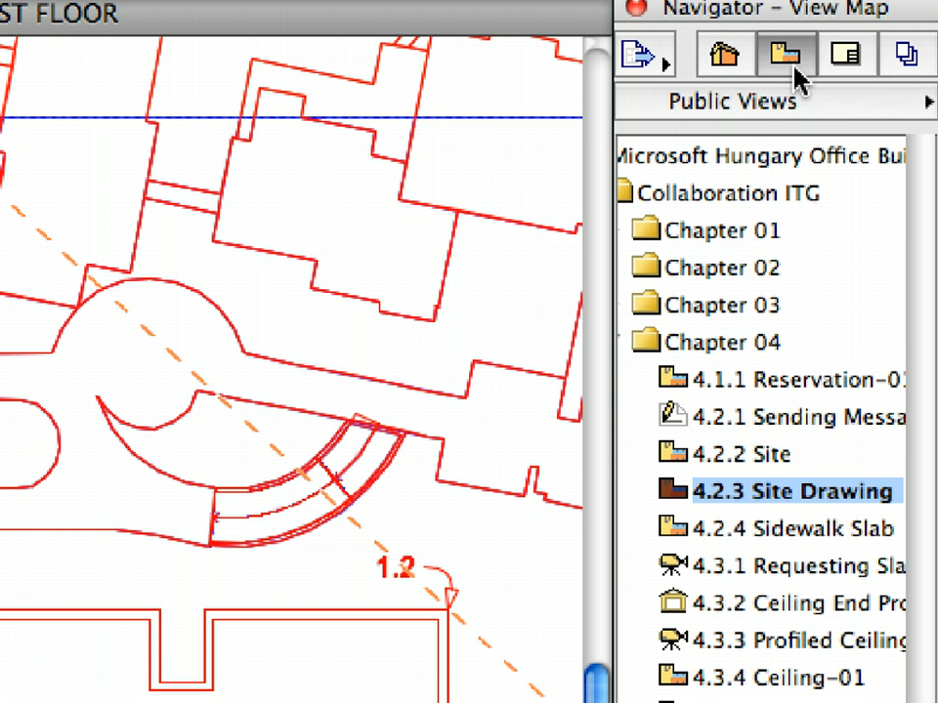
Step: Open the saved view 4.2.4 Sidewalk Slab, then select and reserve the sidewalk slab at marker 1.1
left_click(865, 538)
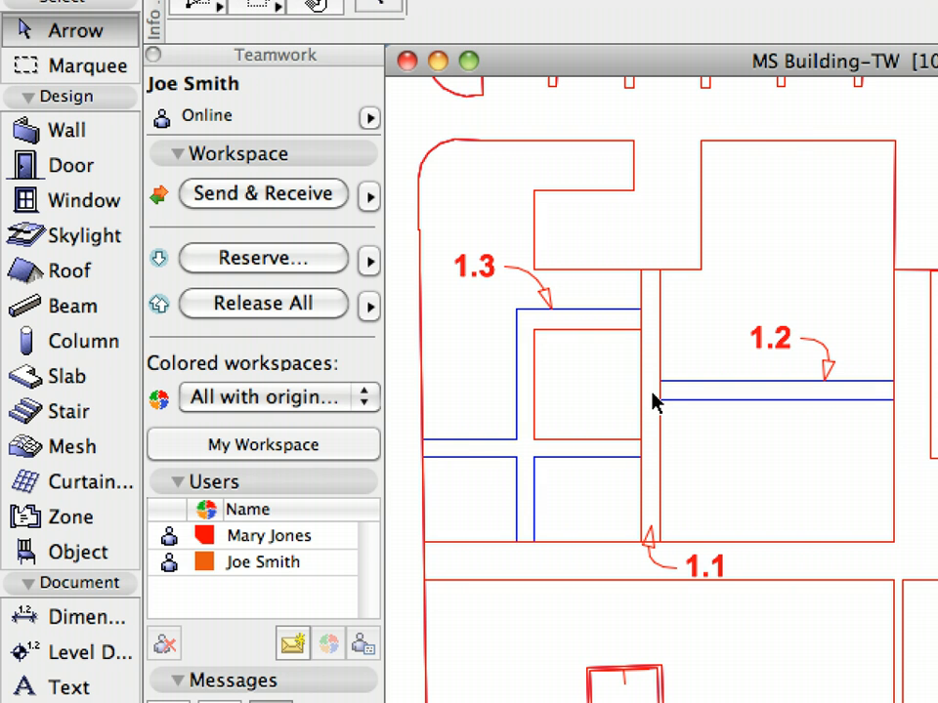
left_click(657, 518)
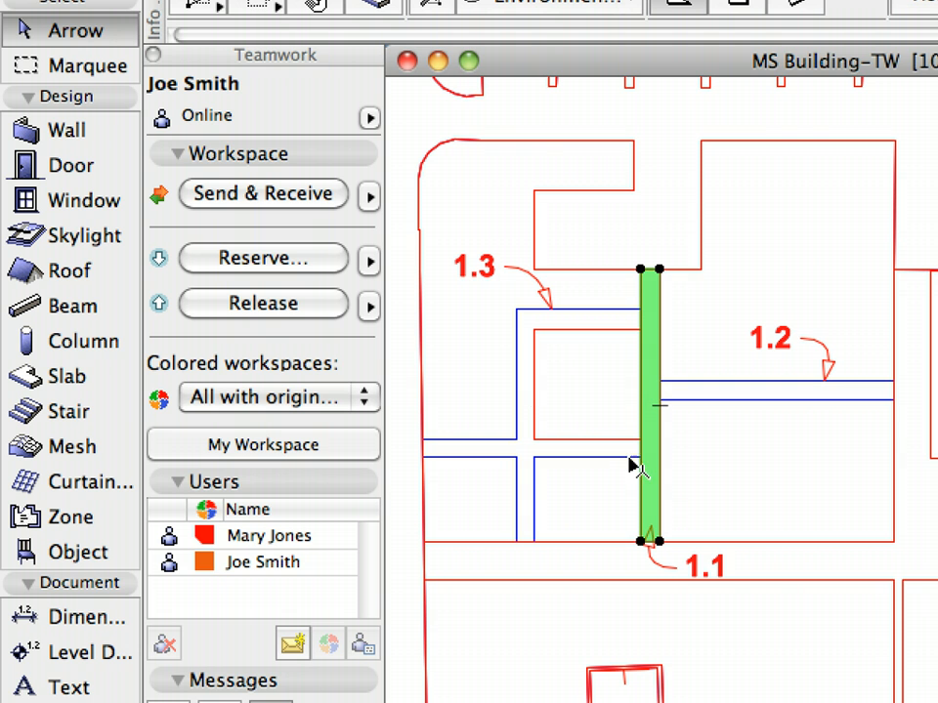
left_click(314, 274)
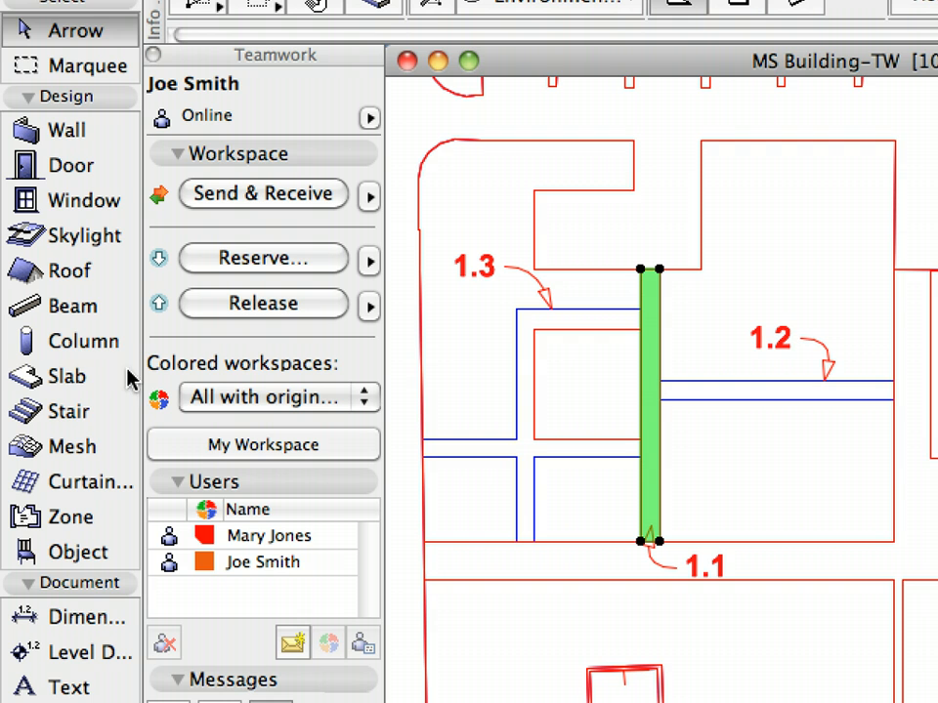
Step: Extend the reserved slab with Add to Polygon to include the traced sidewalk outlines at markers 1.2 and 1.3
left_click(86, 383)
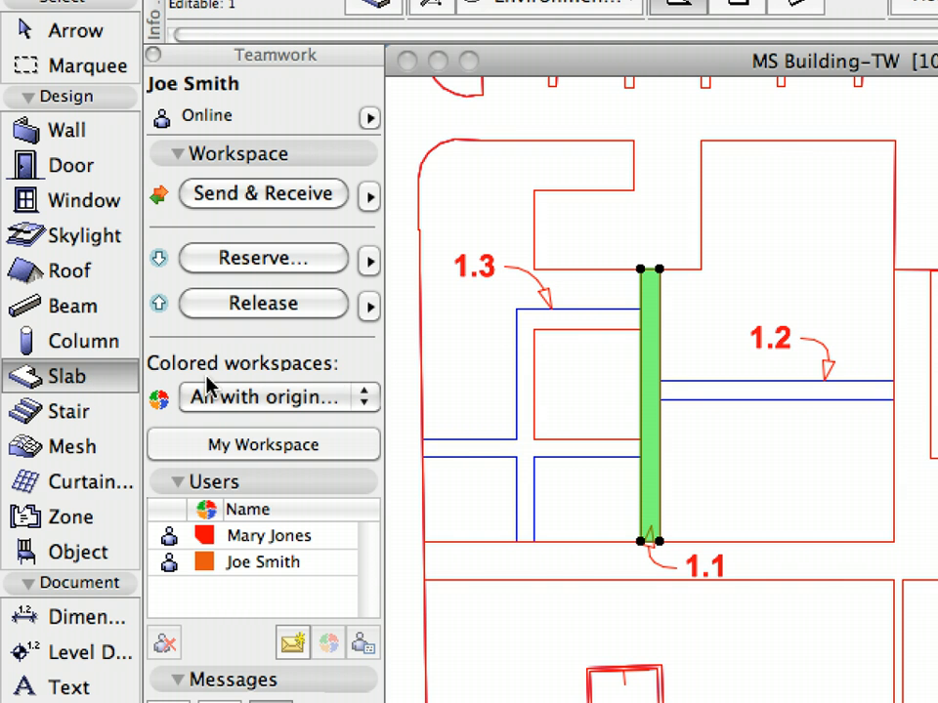
left_click(660, 348)
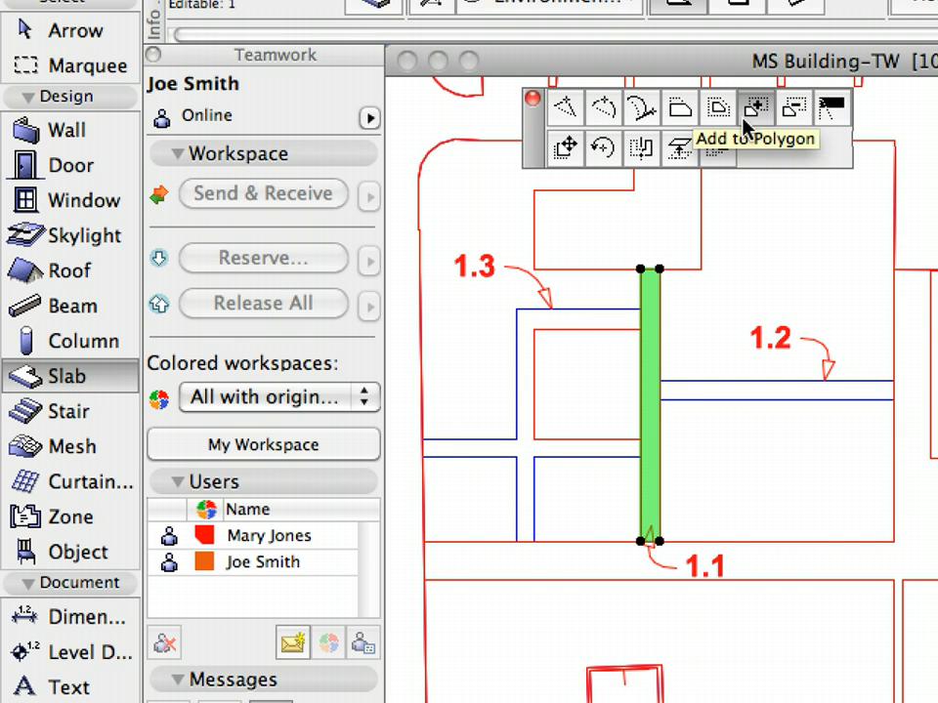
left_click(793, 381)
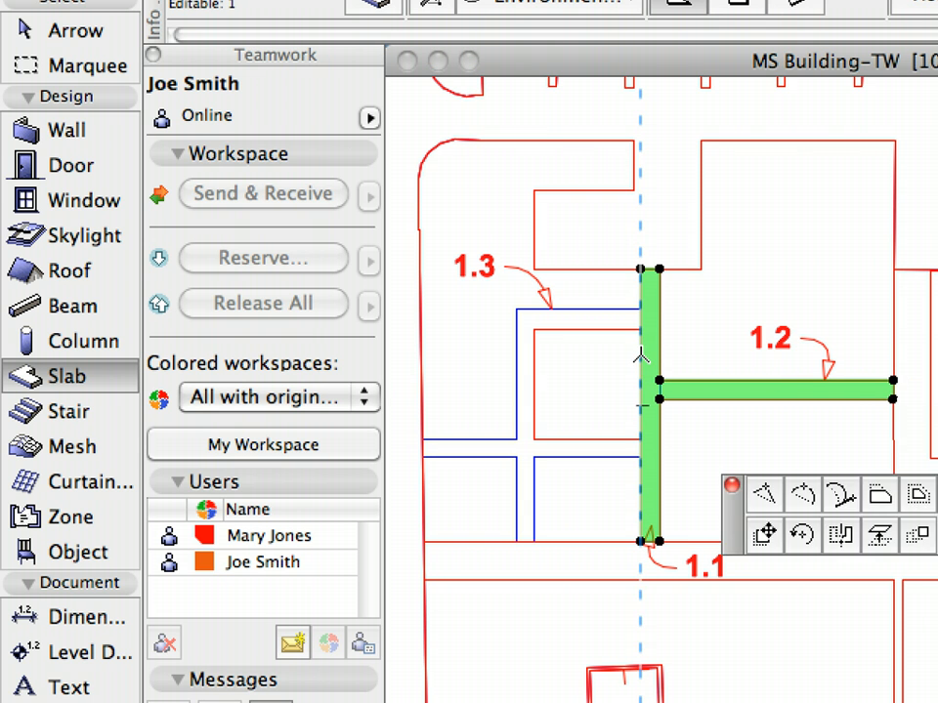
left_click(641, 357)
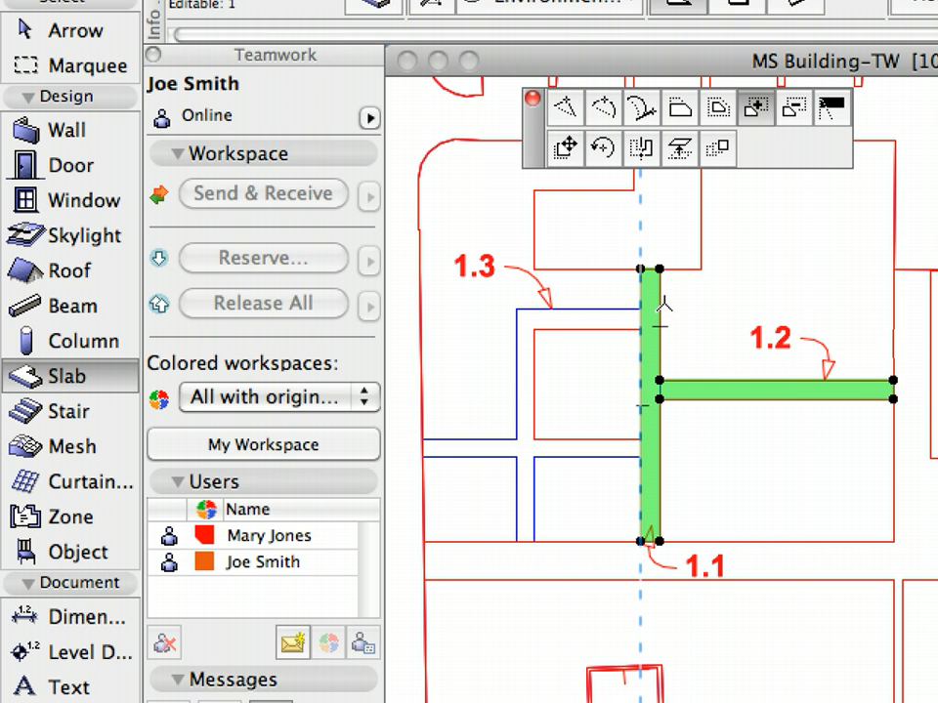
left_click(592, 309)
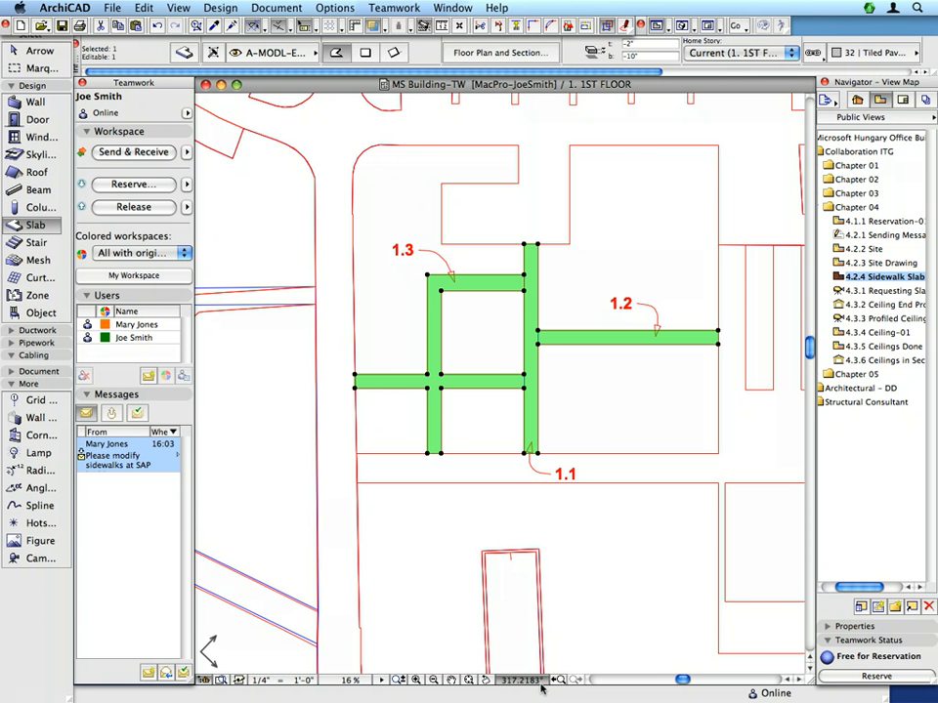
Step: Restore the original orientation of the sidewalk view and turn off Trace
left_click(541, 688)
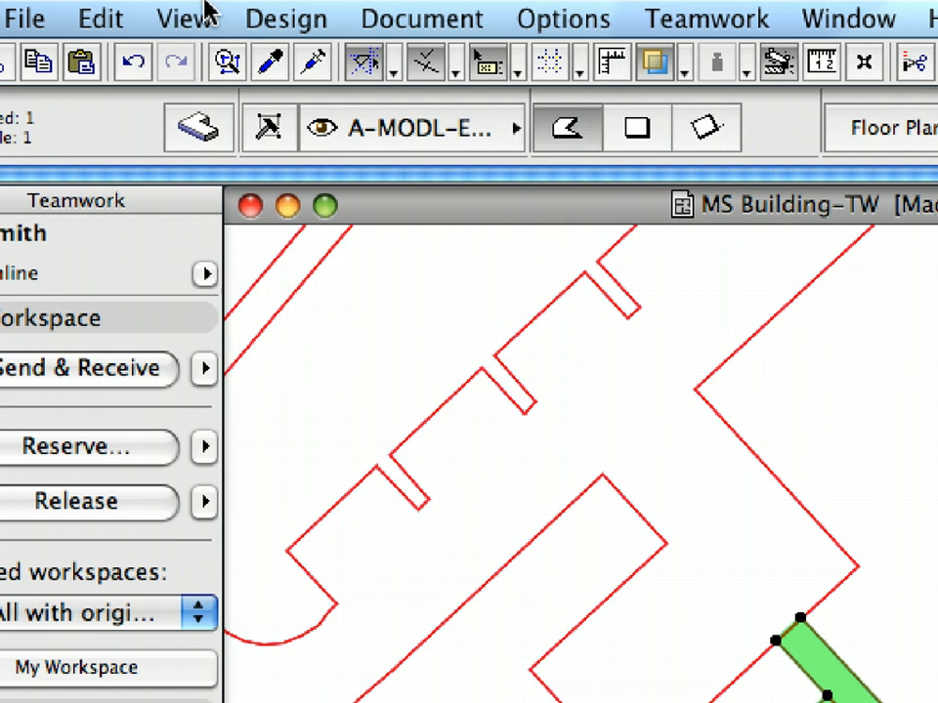
left_click(182, 6)
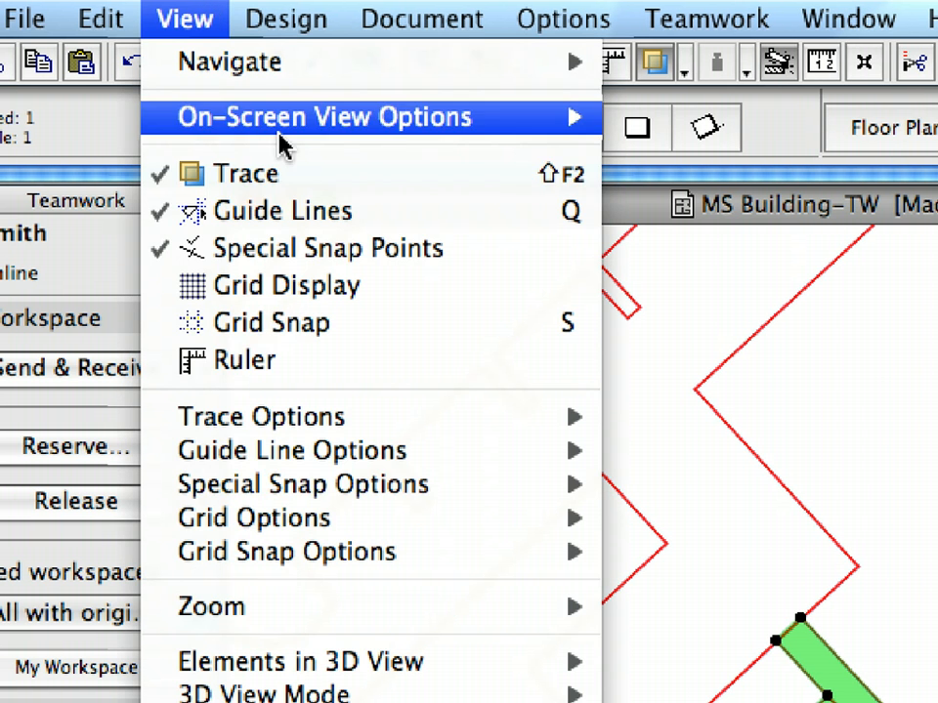
left_click(356, 182)
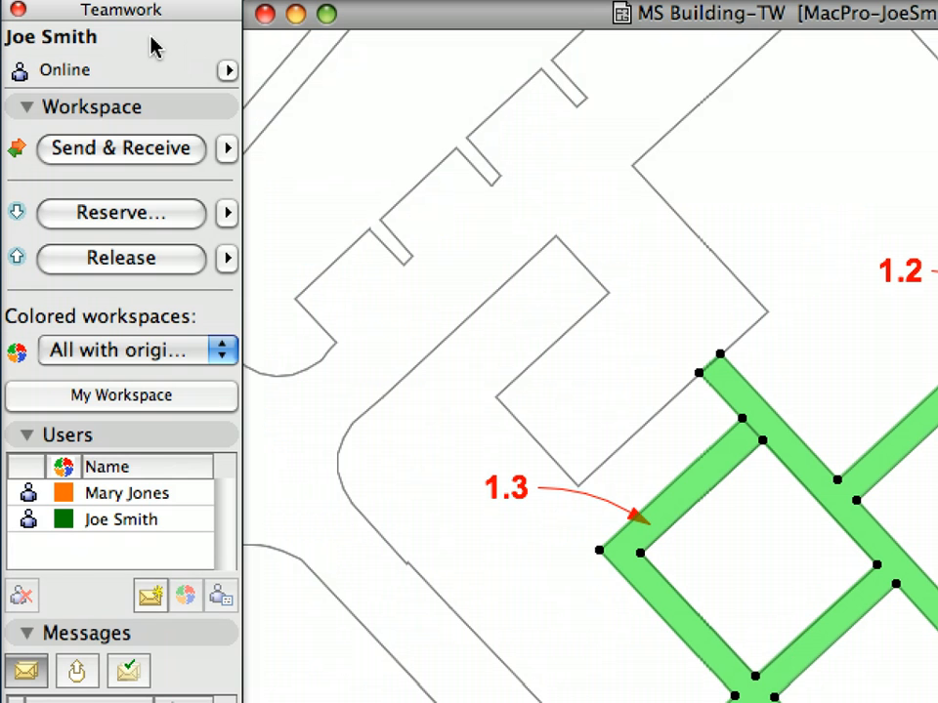
Step: Collapse the workspace and user details, move the SAP sidewalk message to Completed, and check the completed messages
left_click(122, 106)
left_click(121, 140)
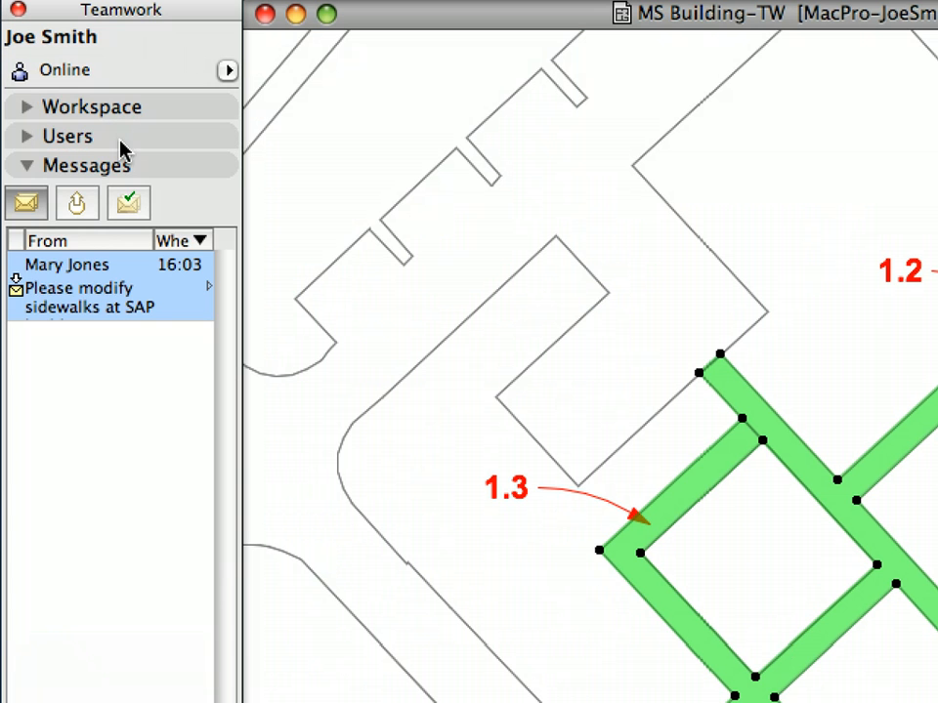
right_click(125, 280)
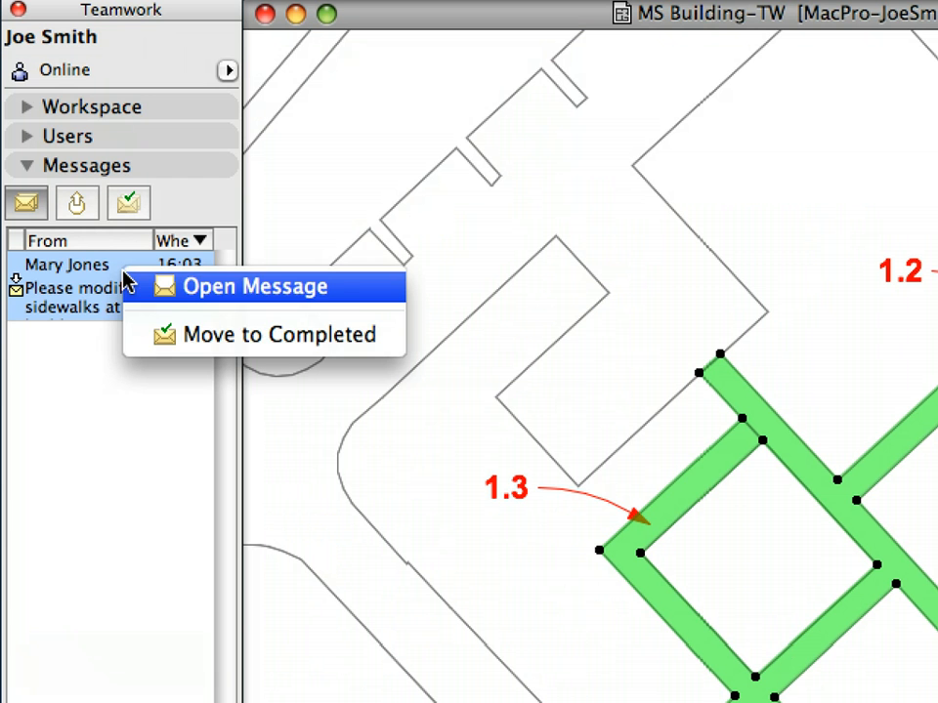
left_click(207, 354)
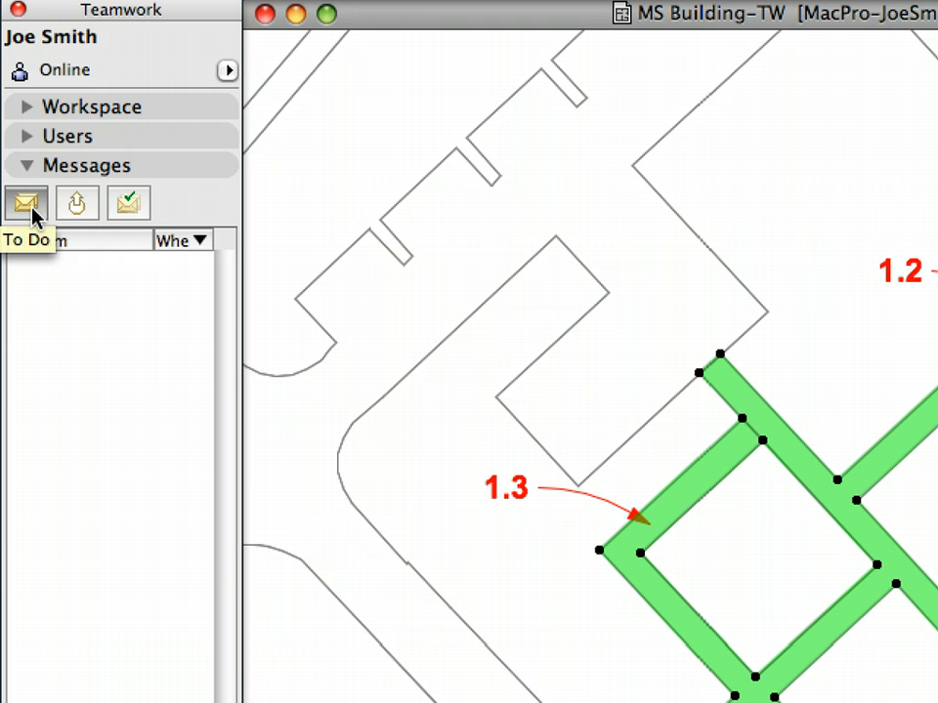
left_click(126, 212)
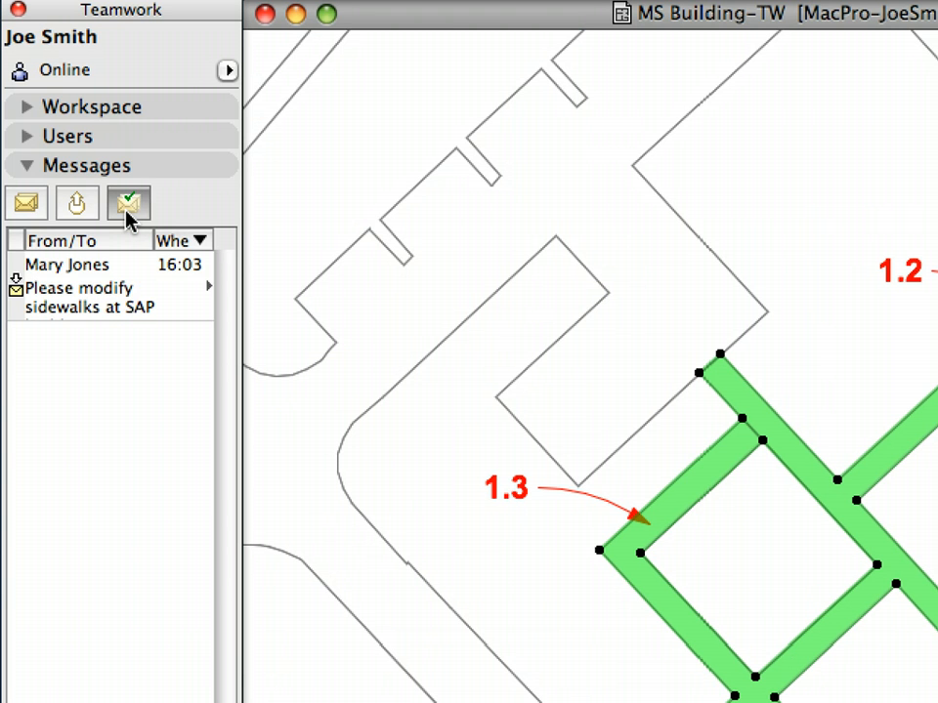
mouse_move(136, 295)
Step: Expand the workspace details and send the sidewalk changes to the server without receiving others' changes
left_click(174, 110)
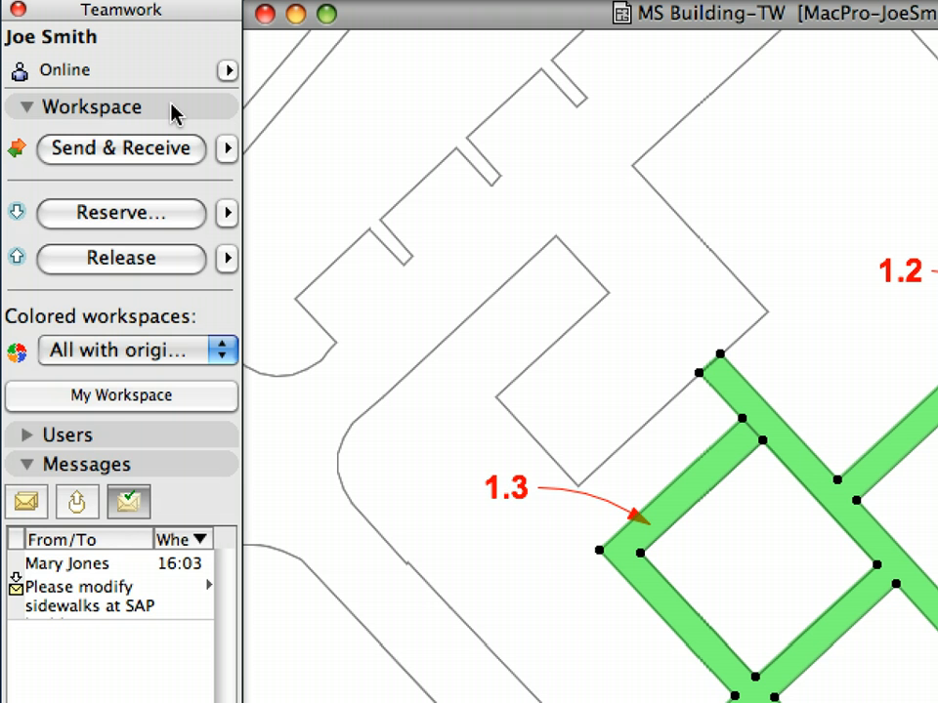
left_click(227, 149)
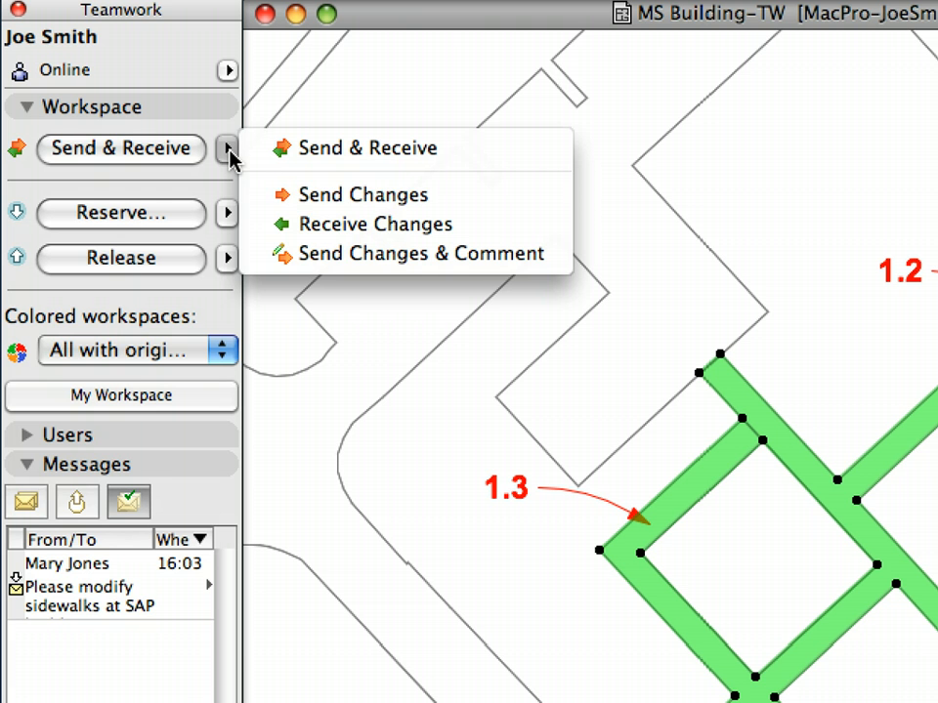
left_click(262, 203)
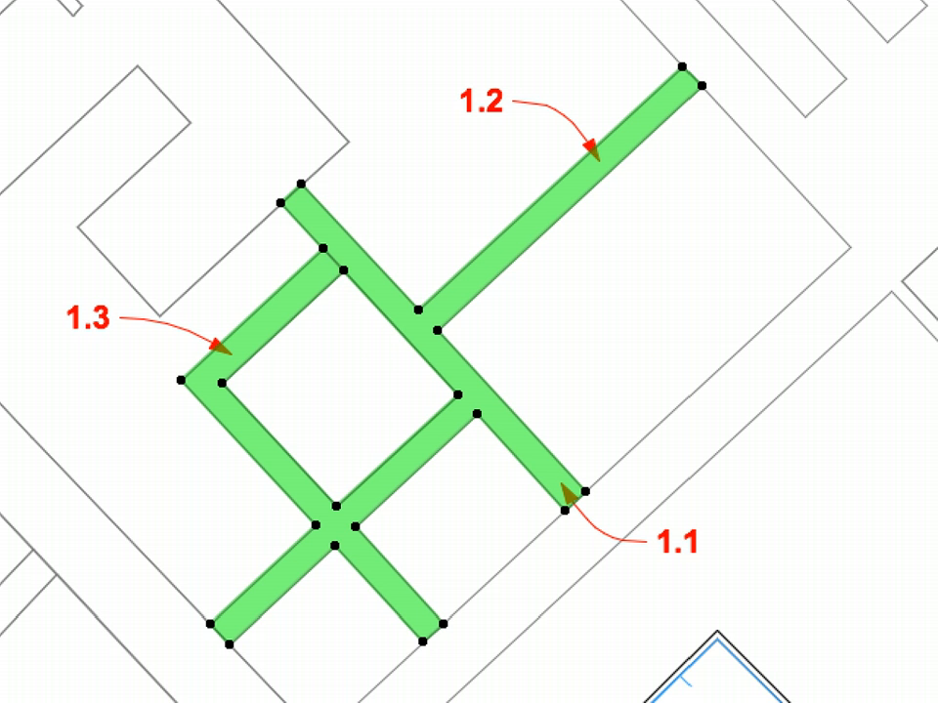
Step: Start a review request for the selected sidewalk slab and address it to the project colleague who requested the changes
right_click(341, 39)
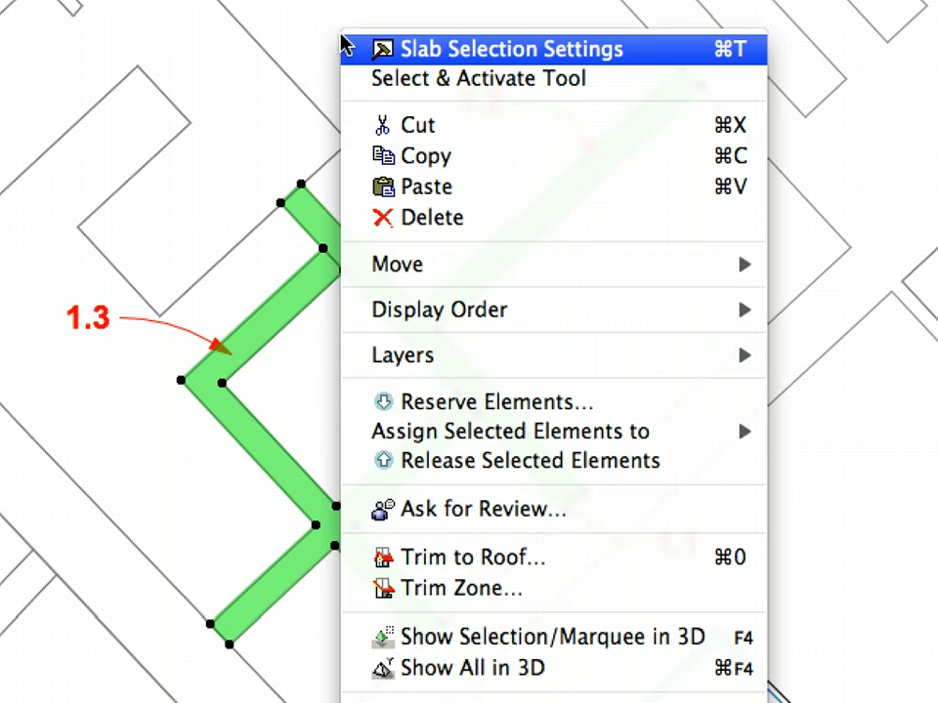
left_click(661, 510)
left_click(501, 116)
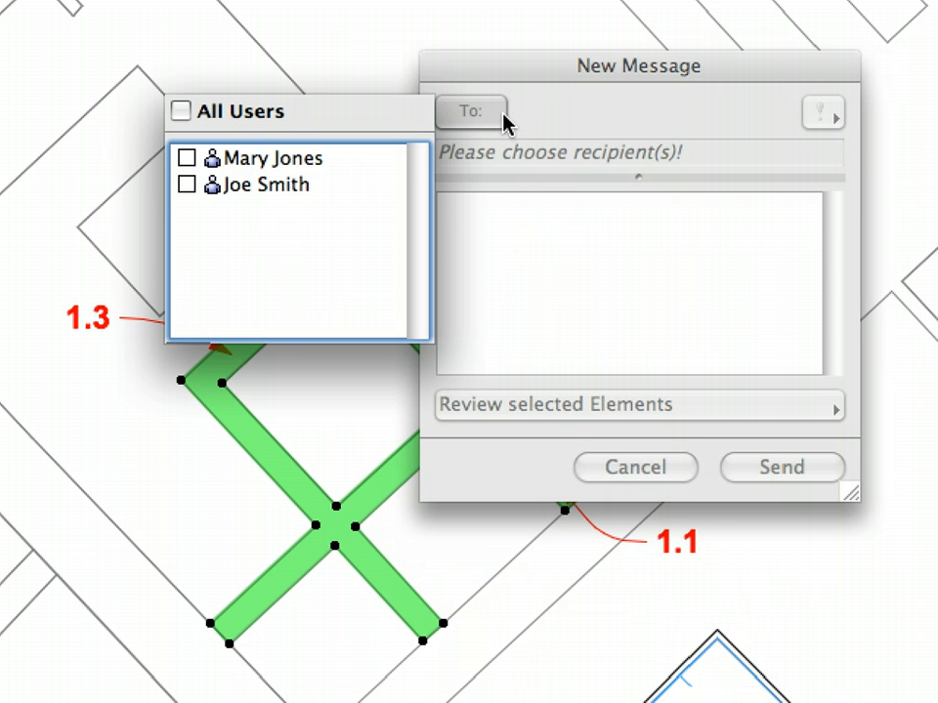
left_click(190, 158)
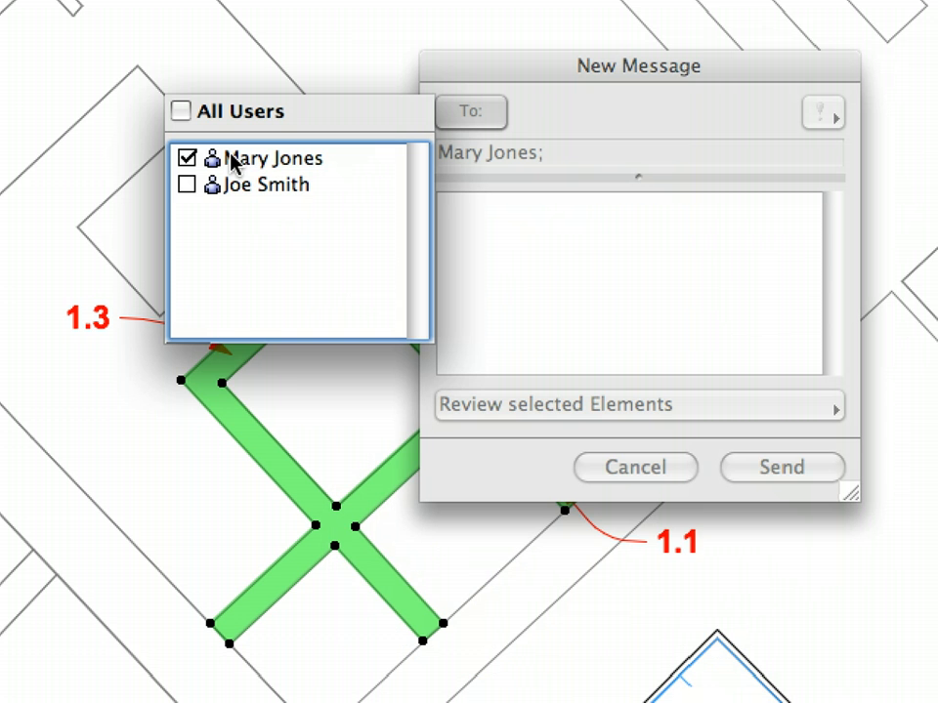
left_click(710, 323)
left_click(709, 320)
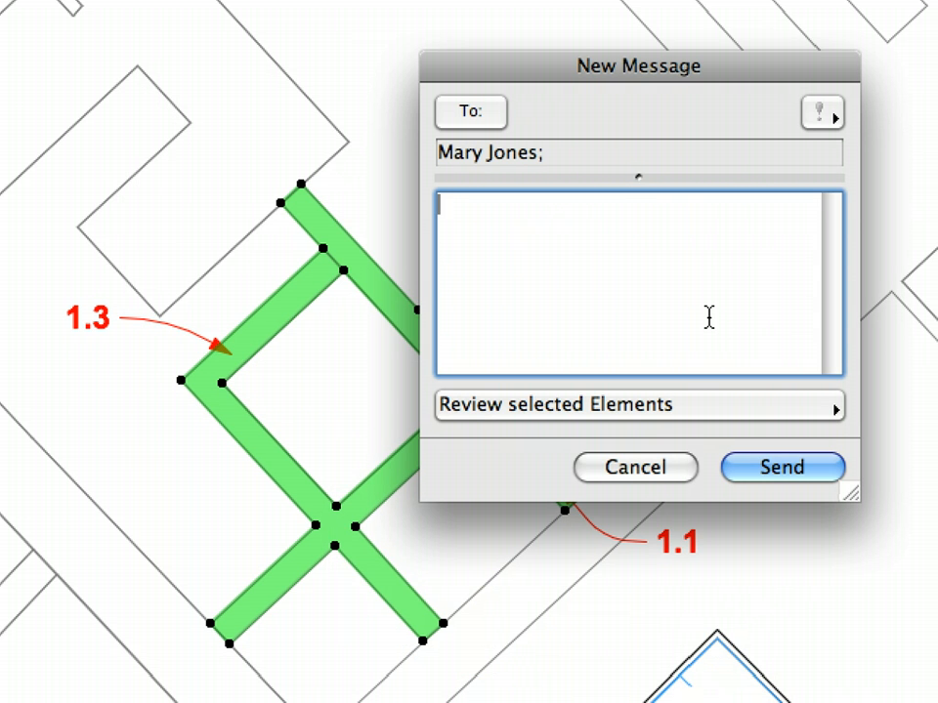
Step: Write "Done, please review!" as the message text, keep the Review selected Elements task, and send the message
type("Done,  ")
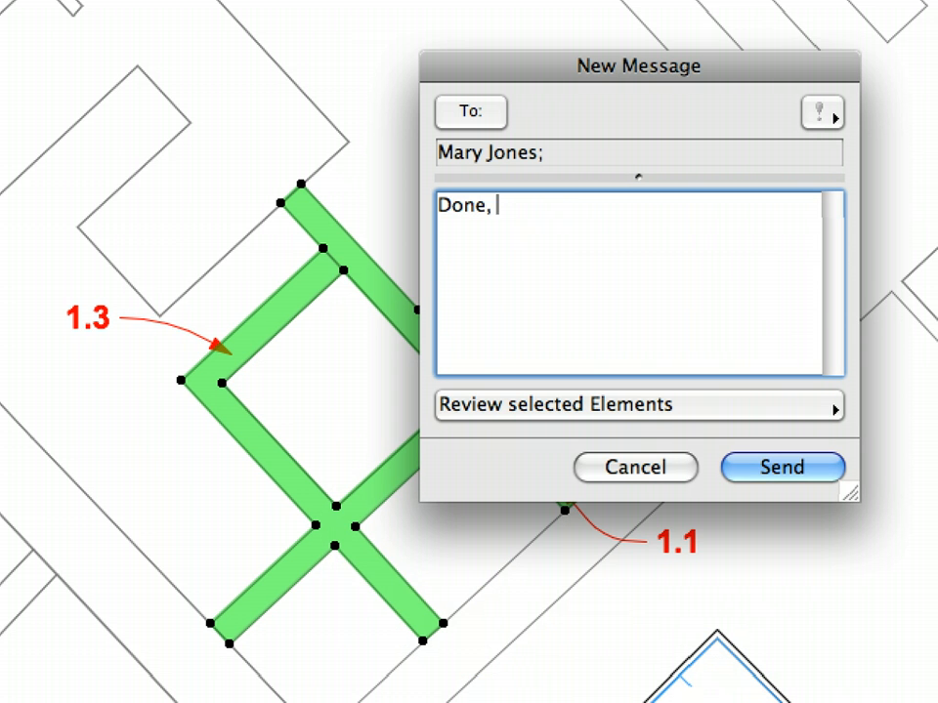
type("please ")
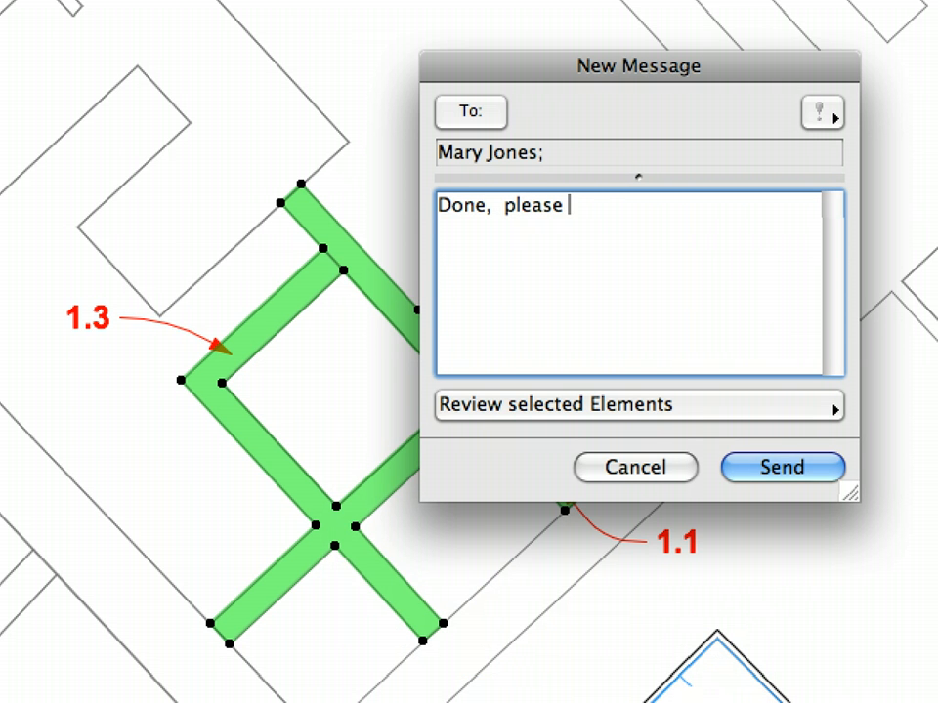
type("review")
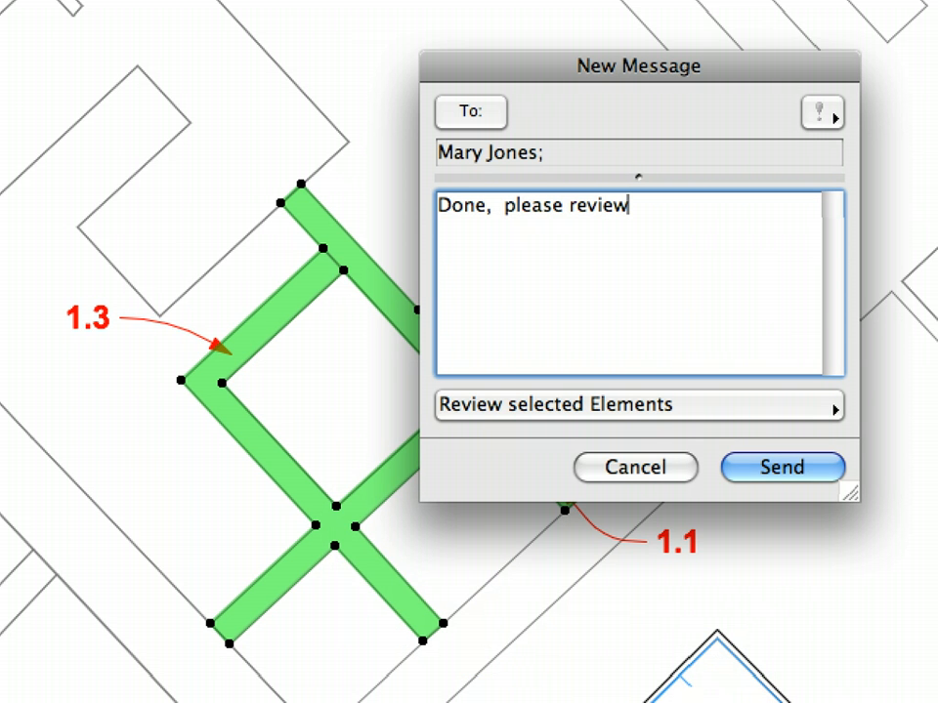
type("!")
left_click_drag(760, 98, 436, 97)
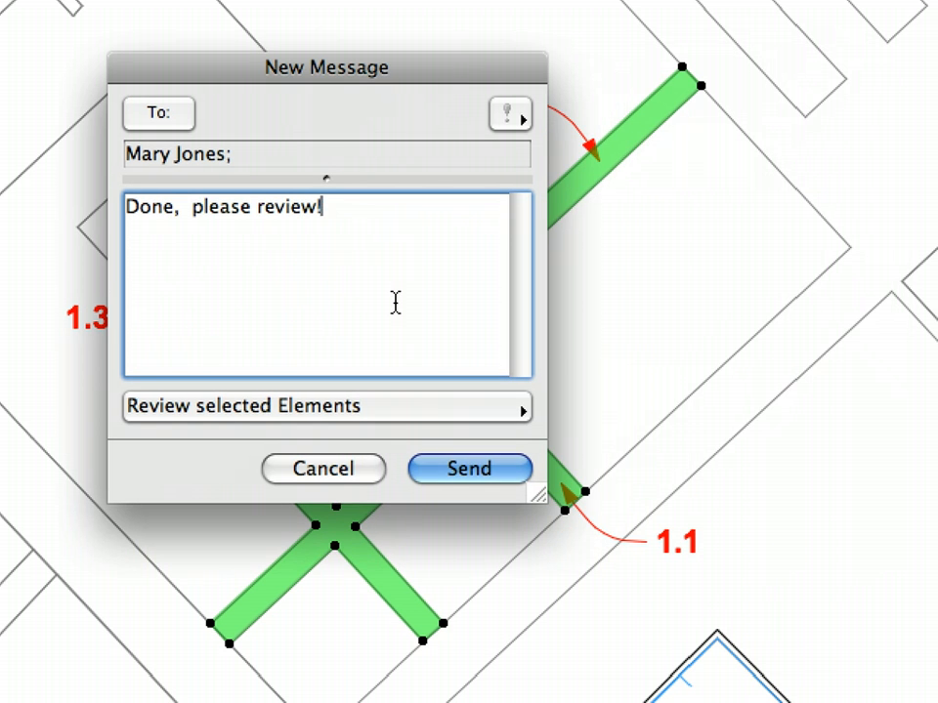
left_click(430, 417)
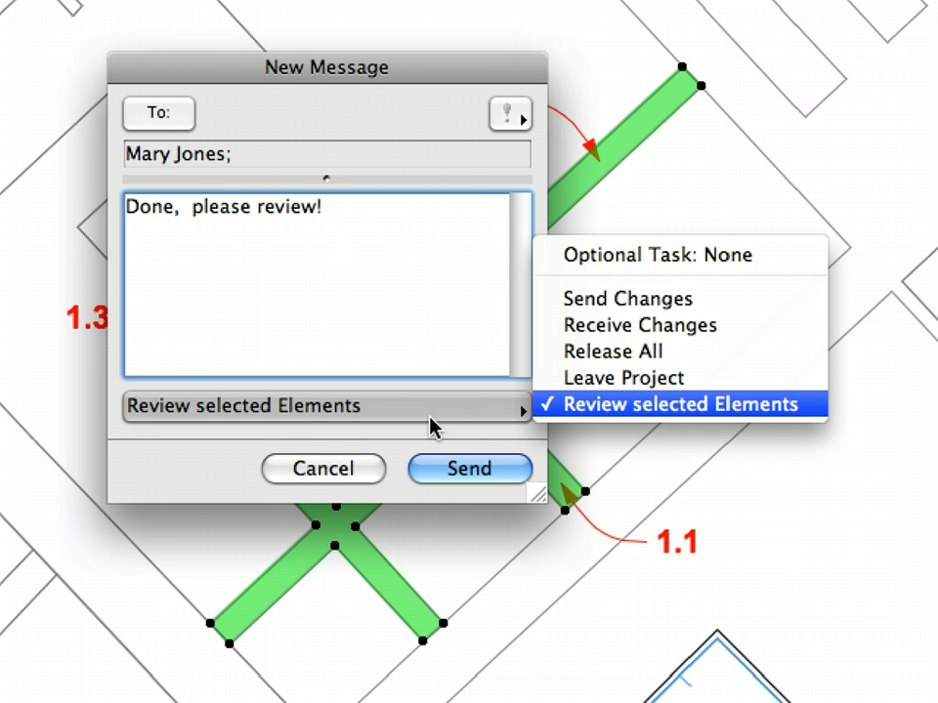
left_click(430, 427)
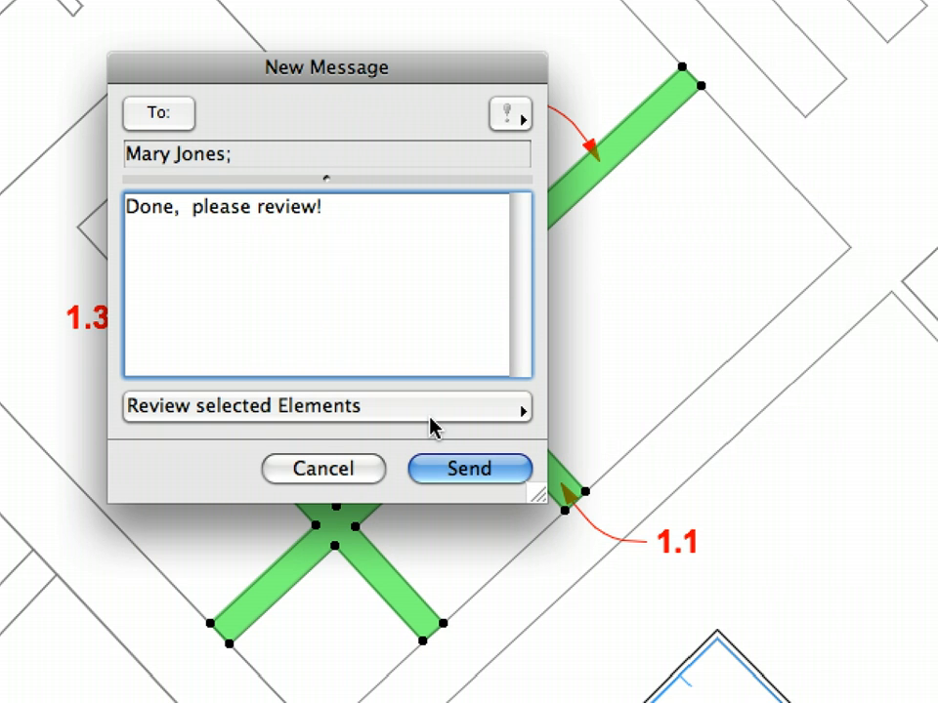
left_click(488, 471)
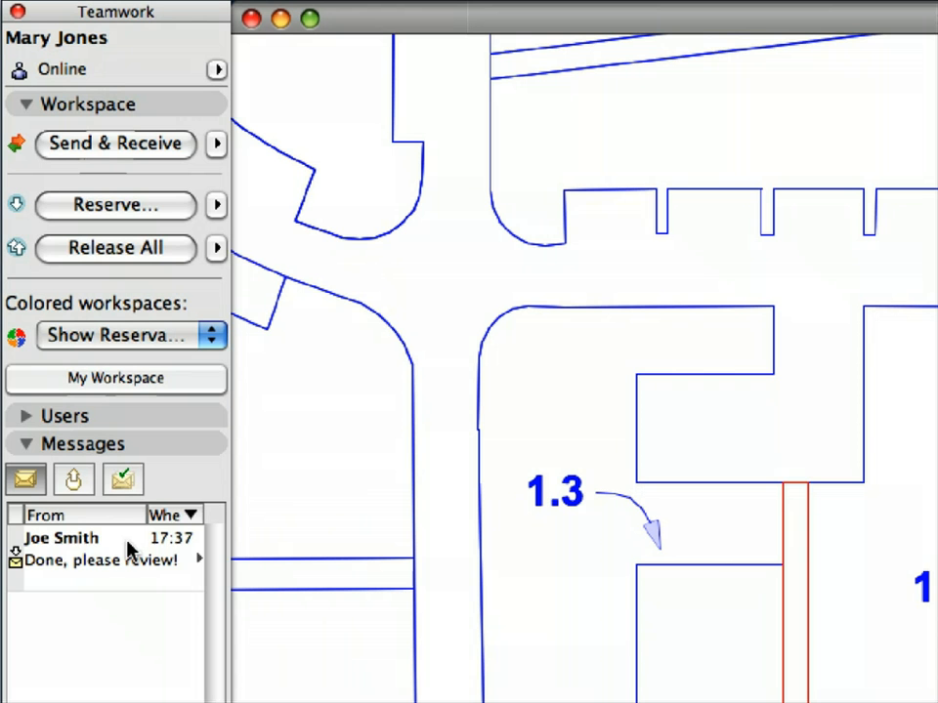
Step: In the recipient's Teamwork session, send and receive changes and show the elements attached to the "Done, please review!" message
left_click(128, 566)
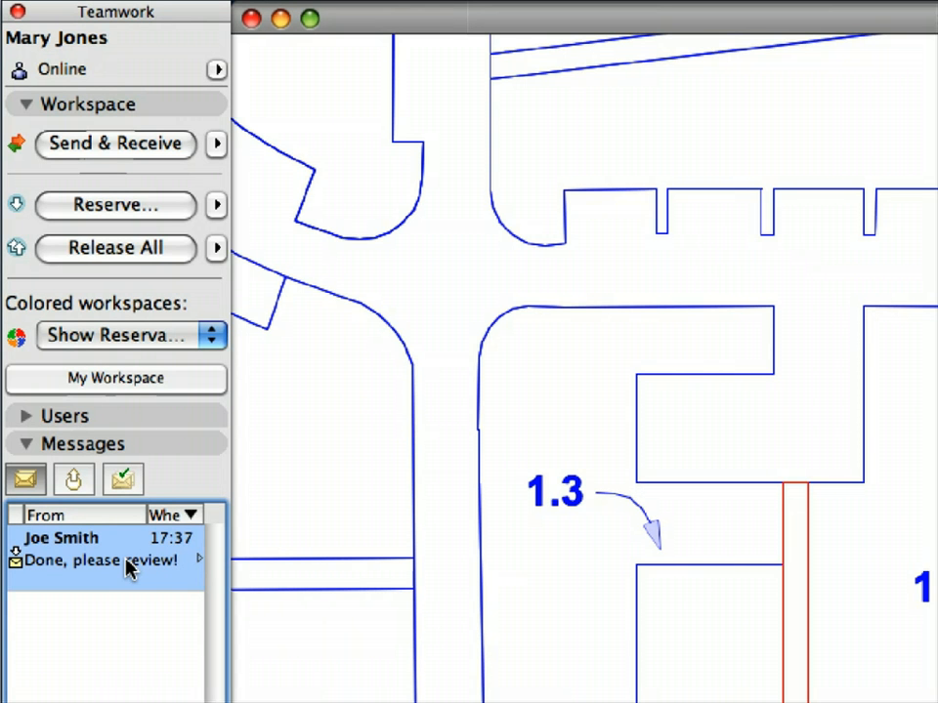
left_click(181, 151)
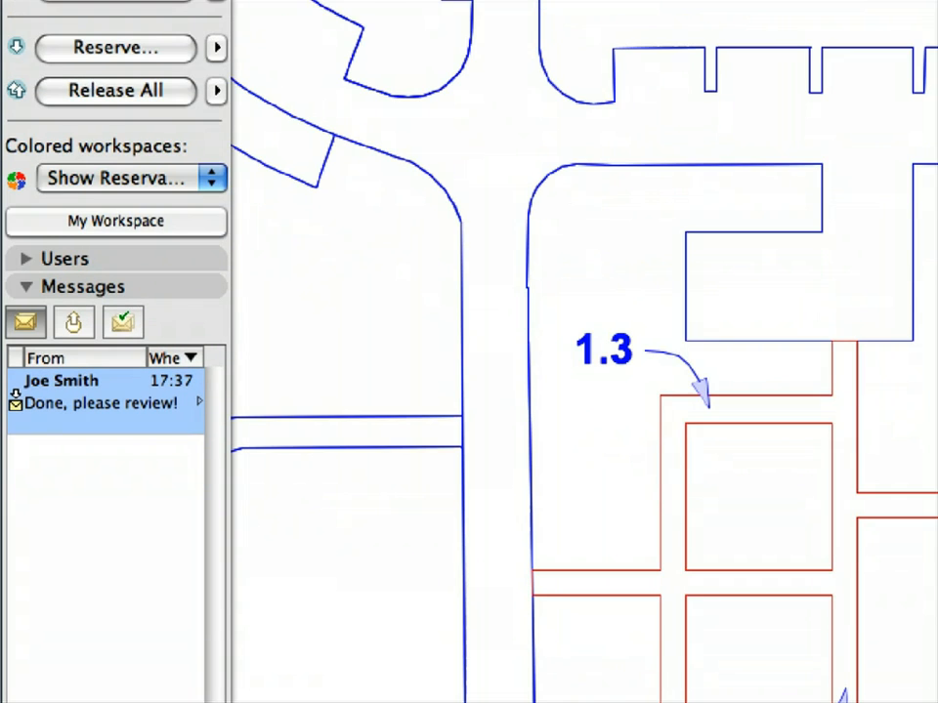
right_click(182, 394)
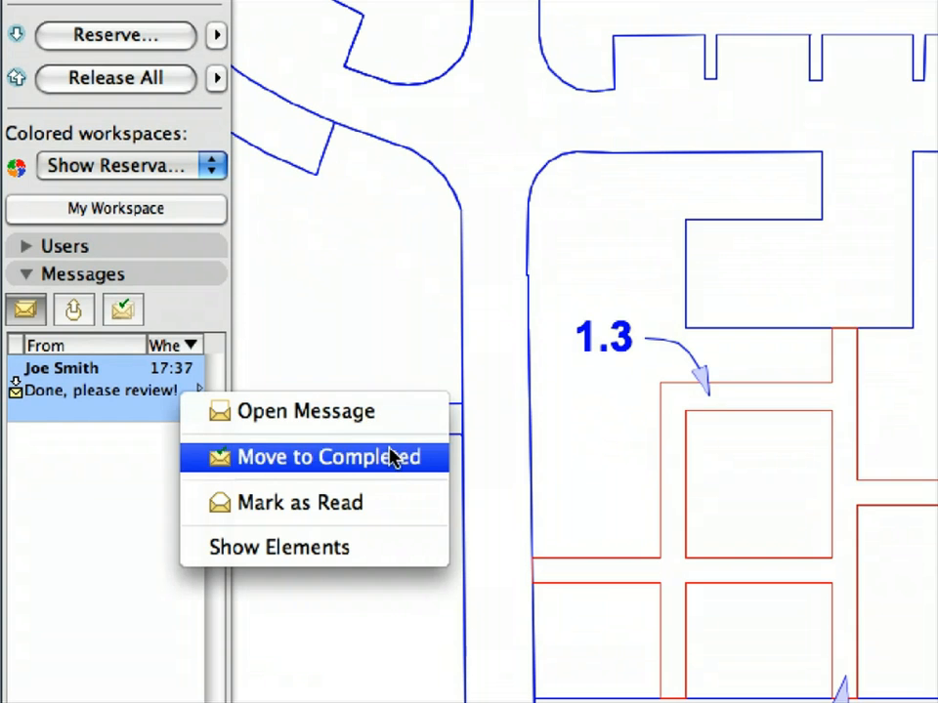
left_click(414, 549)
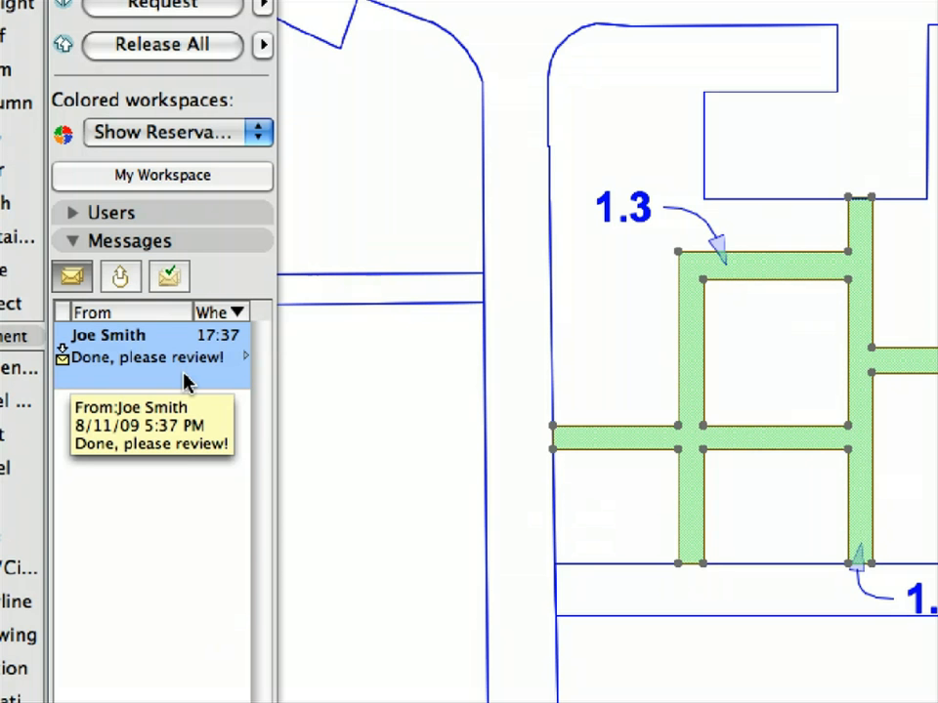
Step: Move the "Done, please review!" message to Completed
right_click(186, 381)
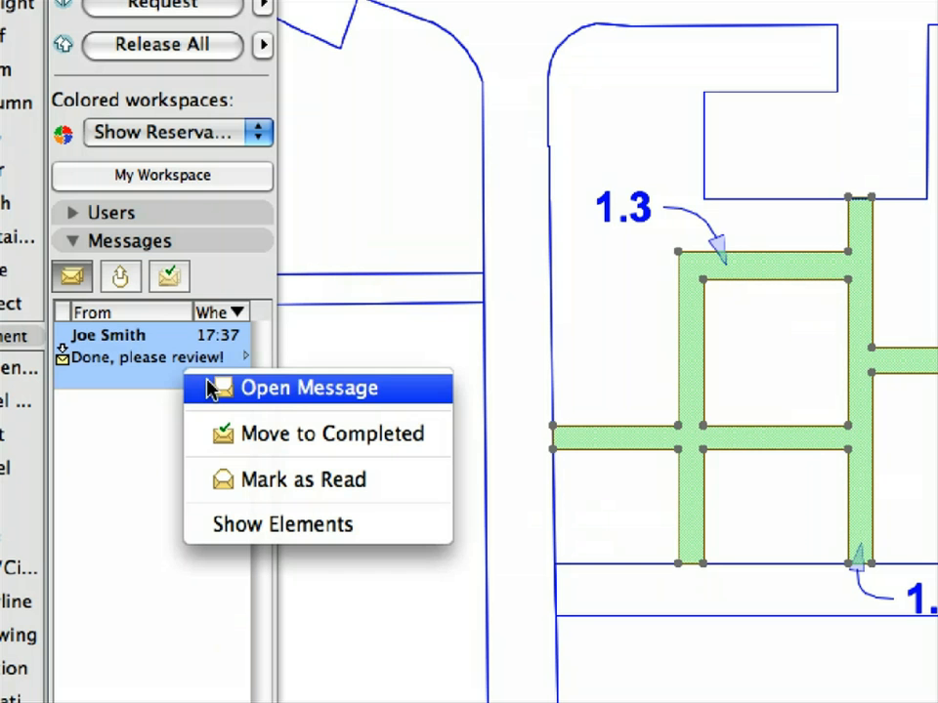
left_click(433, 442)
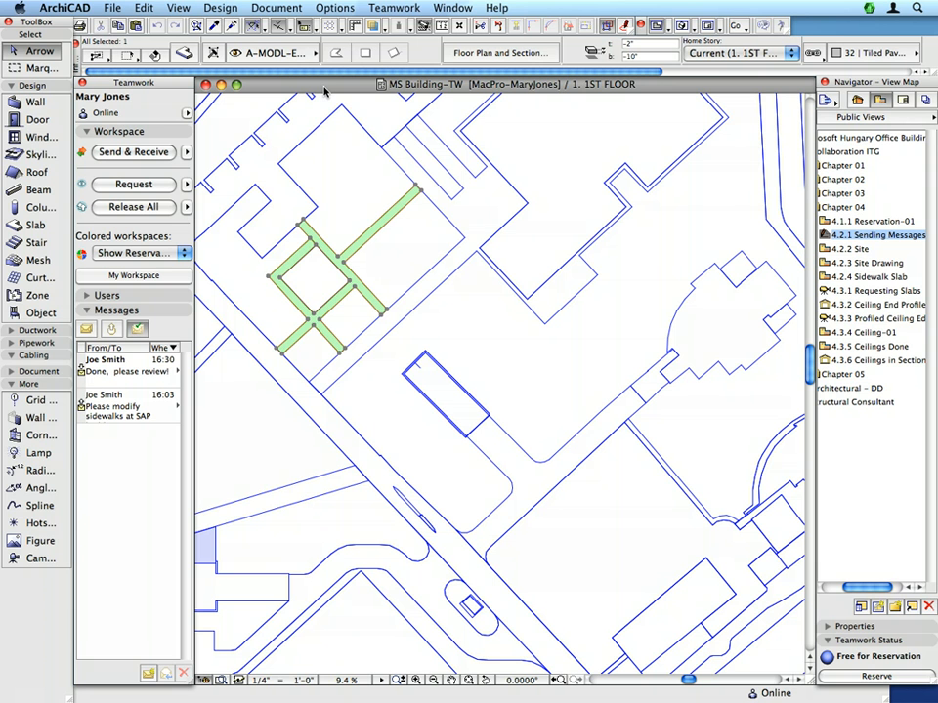